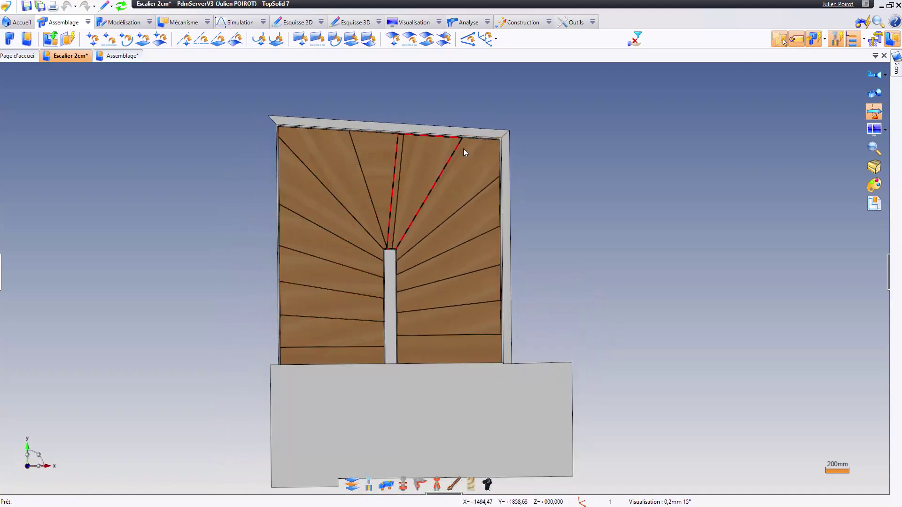
Step: Switch to the Assemblage document and activate filters that hide the upper-level walls and the Murs R0 walls
{"action": "middle_click_drag", "start_coordinate": [370, 279], "coordinate": [415, 201]}
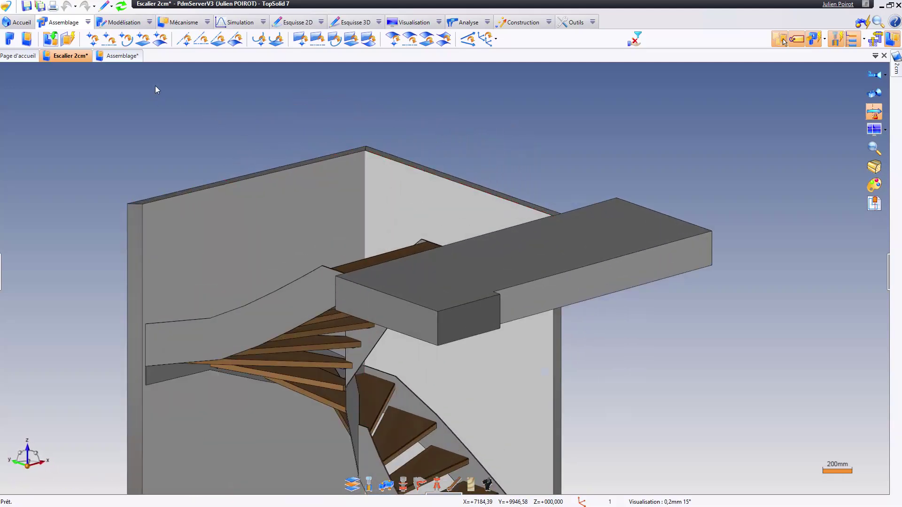
{"action": "left_click", "coordinate": [126, 58]}
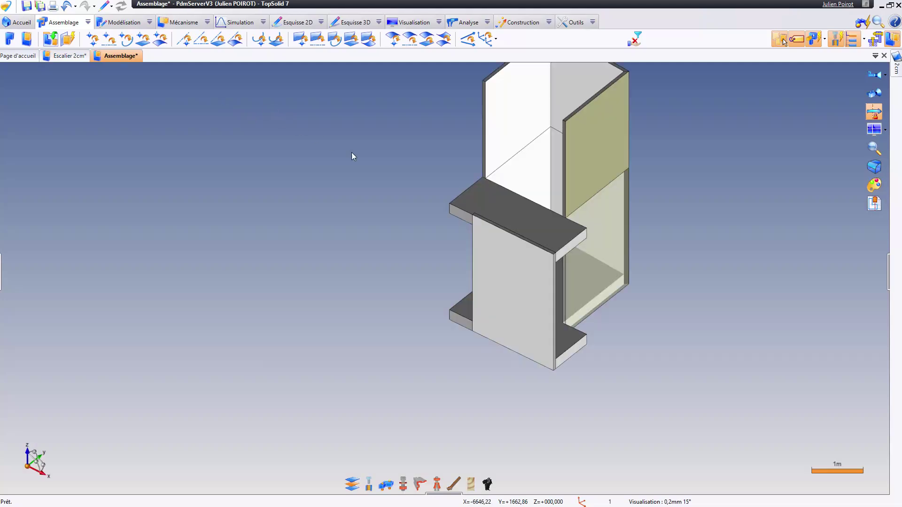
{"action": "middle_click_drag", "start_coordinate": [431, 188], "coordinate": [243, 179]}
{"action": "right_click", "coordinate": [244, 179]}
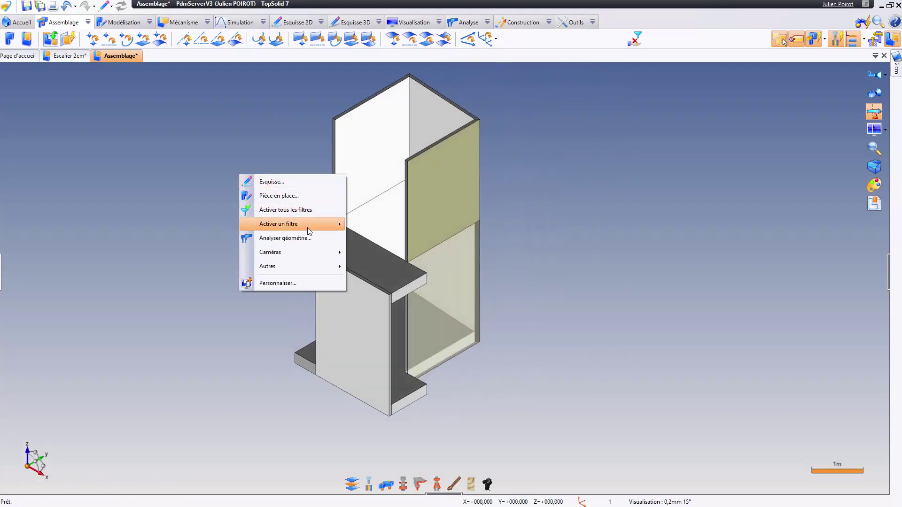
{"action": "mouse_move", "coordinate": [306, 228]}
{"action": "left_click", "coordinate": [390, 239]}
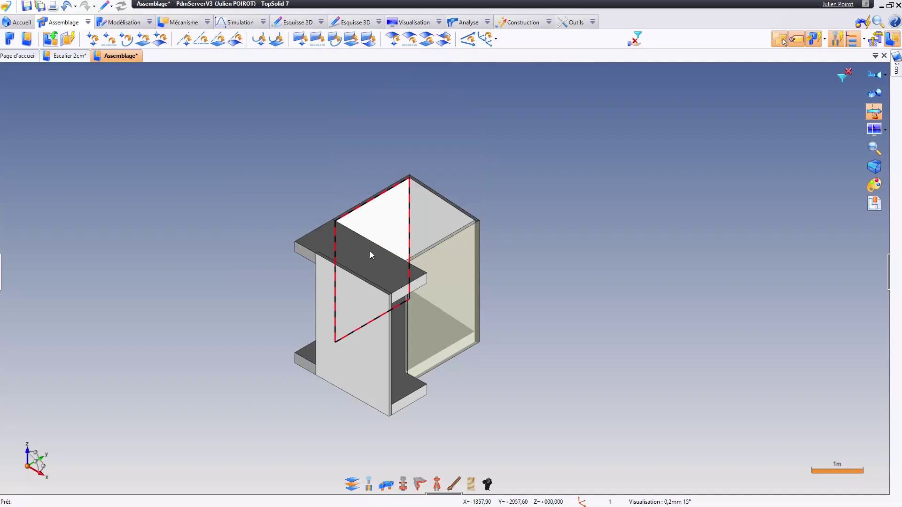
{"action": "scroll", "coordinate": [284, 164], "scroll_direction": "up", "scroll_amount": 2}
{"action": "right_click", "coordinate": [283, 164]}
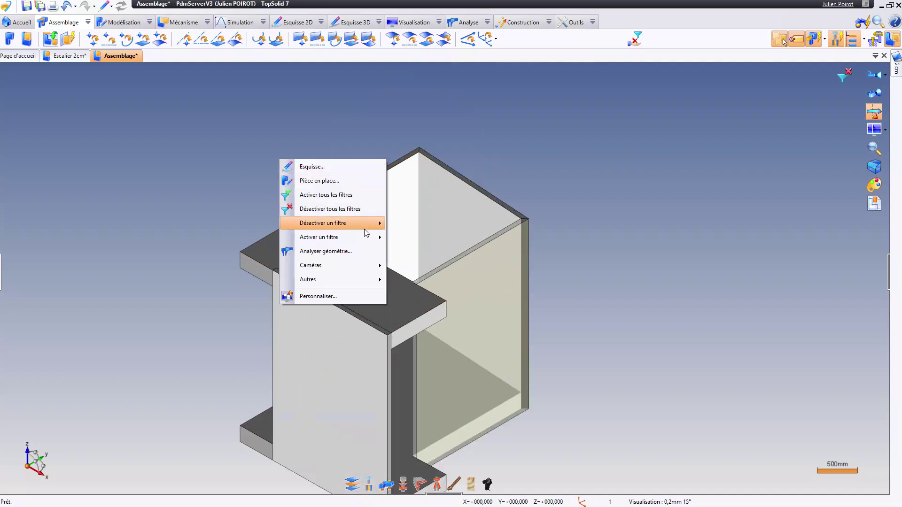
{"action": "mouse_move", "coordinate": [366, 237]}
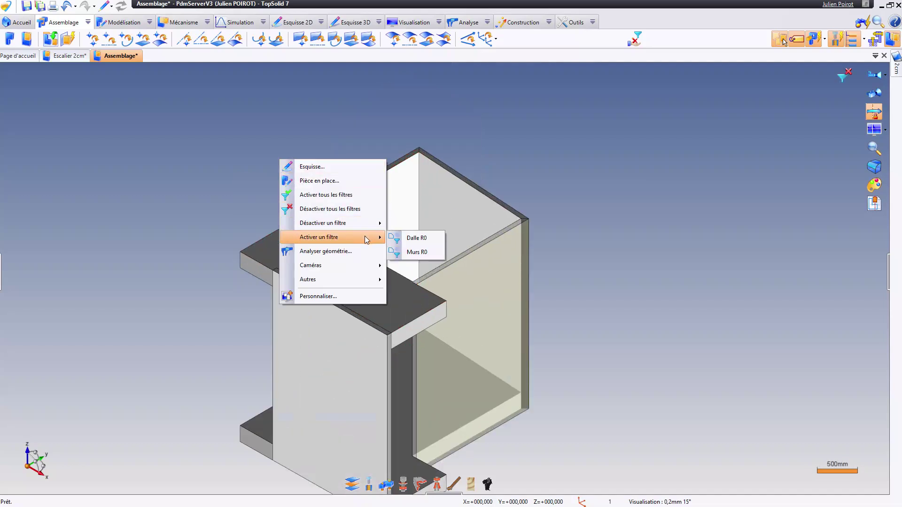
{"action": "left_click", "coordinate": [424, 254]}
Step: Start an Epure d'escalier and pick the upper slab's corner at the stairwell as the first point
{"action": "middle_click_drag", "start_coordinate": [423, 255], "coordinate": [347, 268]}
{"action": "left_click", "coordinate": [122, 24]}
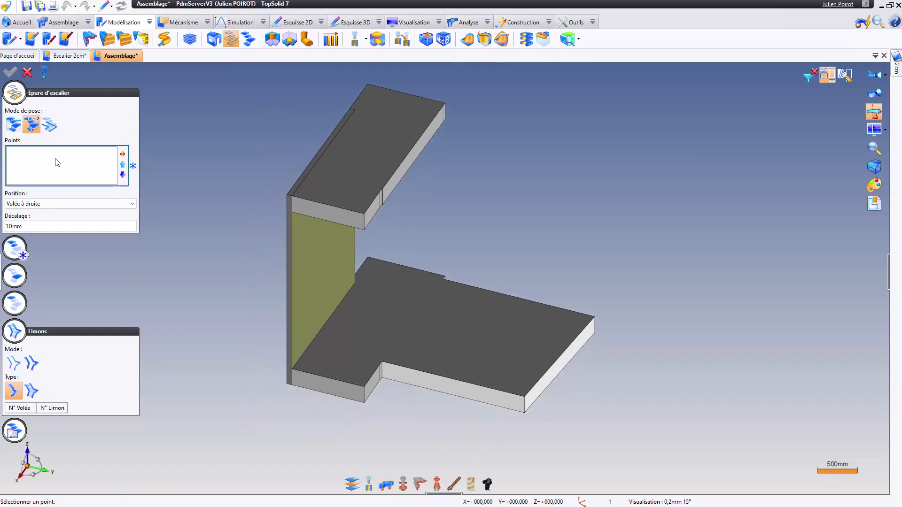
{"action": "scroll", "coordinate": [448, 107], "scroll_direction": "up", "scroll_amount": 5}
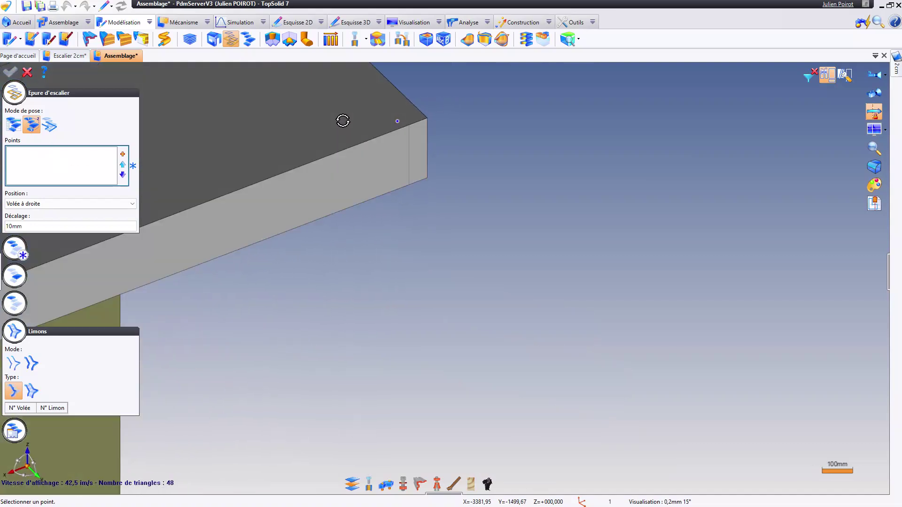
{"action": "scroll", "coordinate": [402, 118], "scroll_direction": "down", "scroll_amount": 5}
{"action": "mouse_move", "coordinate": [409, 114]}
{"action": "middle_mouse_down"}
{"action": "mouse_move", "coordinate": [410, 213]}
{"action": "mouse_move", "coordinate": [404, 157]}
{"action": "mouse_move", "coordinate": [414, 132]}
{"action": "middle_mouse_up"}
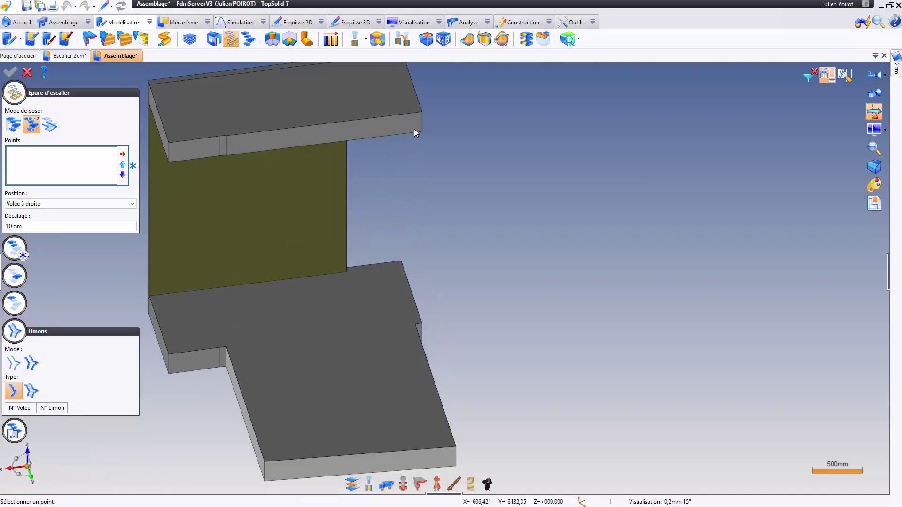
{"action": "left_click", "coordinate": [413, 114]}
Step: Add the three lower-slab corners around the stairwell as the remaining points of the stair layout
{"action": "middle_click_drag", "start_coordinate": [480, 280], "coordinate": [489, 161]}
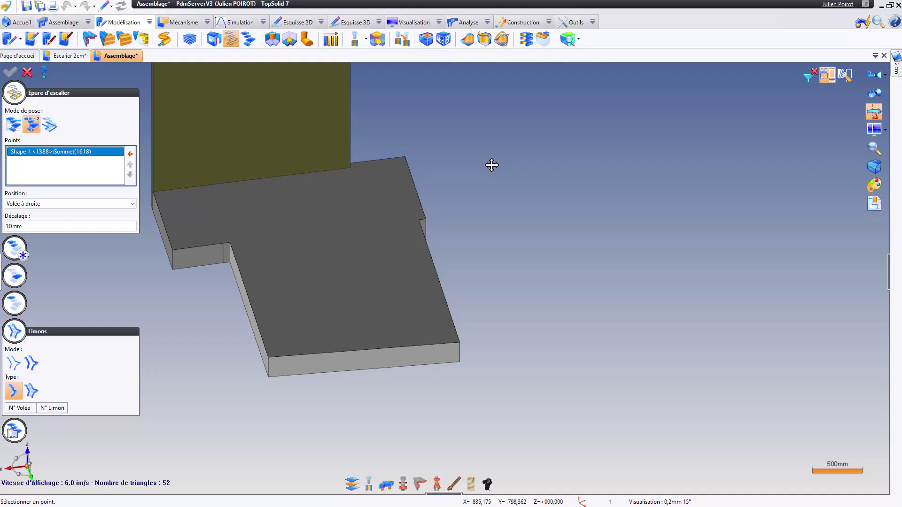
{"action": "left_click", "coordinate": [461, 338]}
{"action": "left_click", "coordinate": [269, 352]}
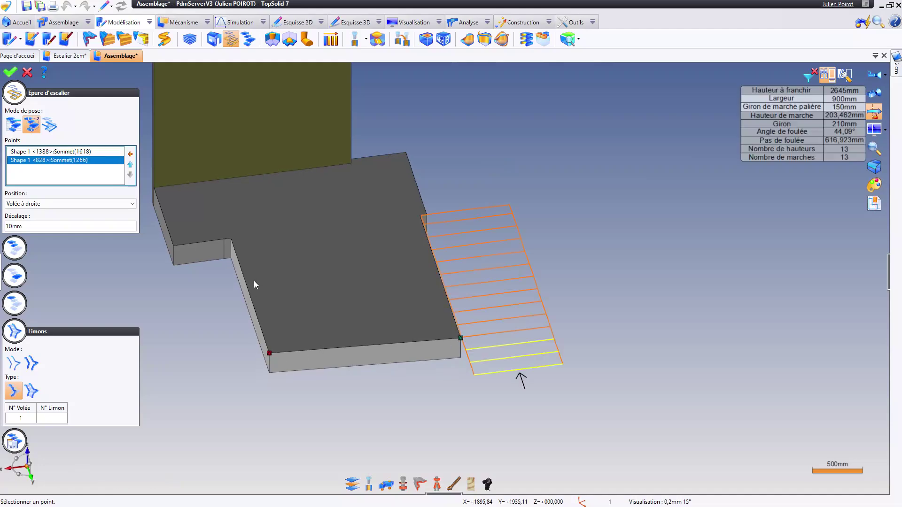
{"action": "scroll", "coordinate": [227, 244], "scroll_direction": "up", "scroll_amount": 5}
{"action": "left_click", "coordinate": [258, 219]}
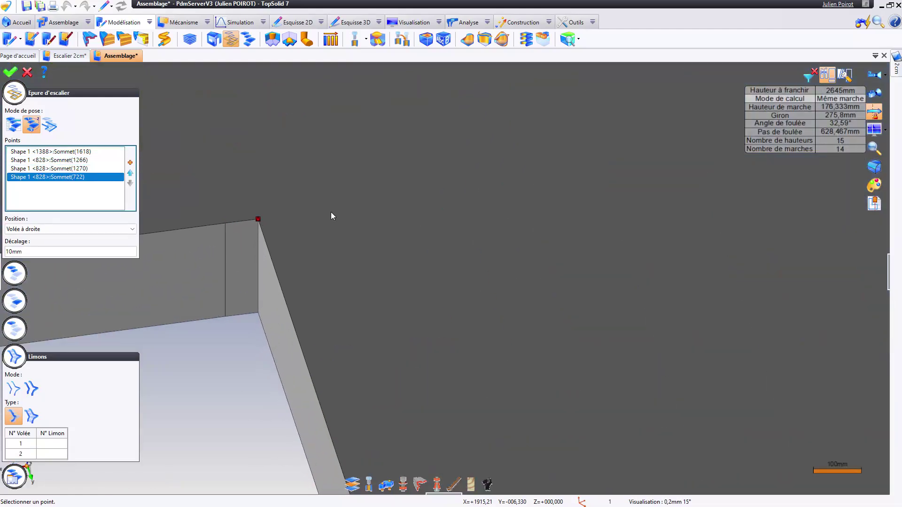
{"action": "scroll", "coordinate": [345, 235], "scroll_direction": "down", "scroll_amount": 5}
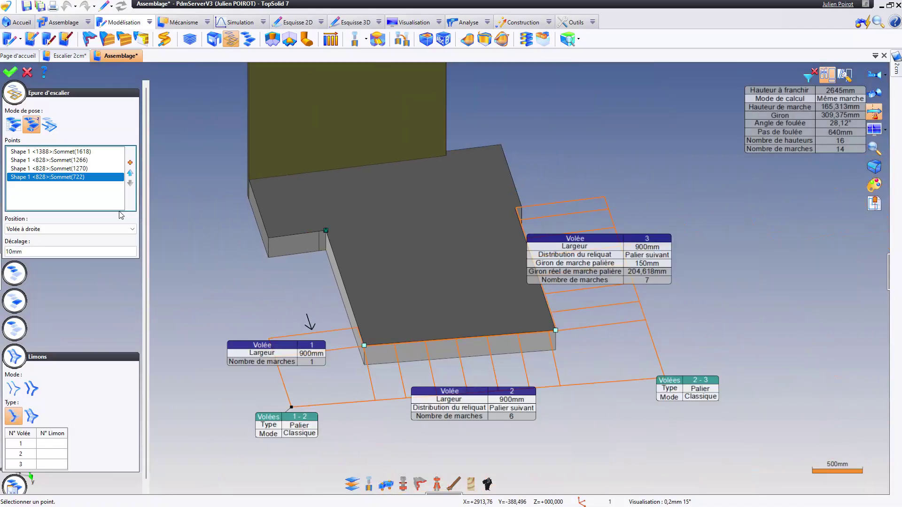
Step: Set the flights' position to Volée à gauche and check the layout against the stairwell corners from above
{"action": "left_click", "coordinate": [44, 230]}
{"action": "left_click", "coordinate": [41, 239]}
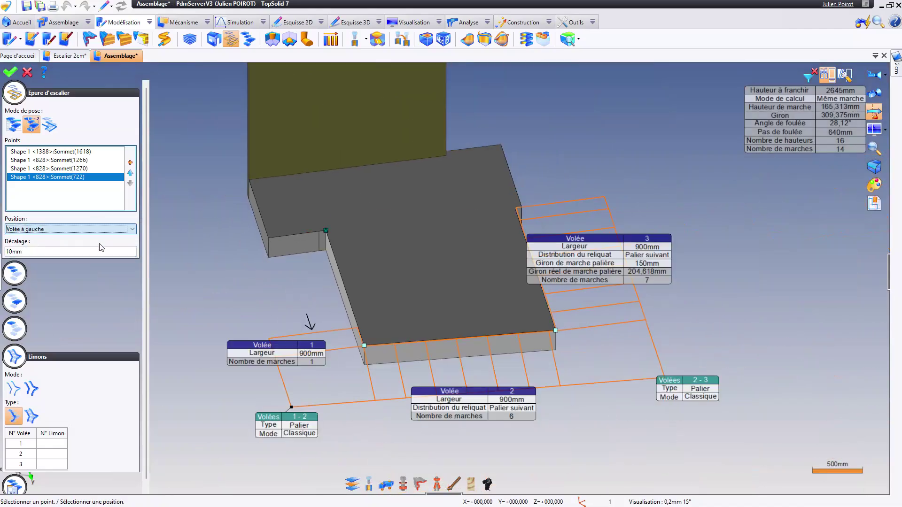
{"action": "left_click", "coordinate": [875, 74]}
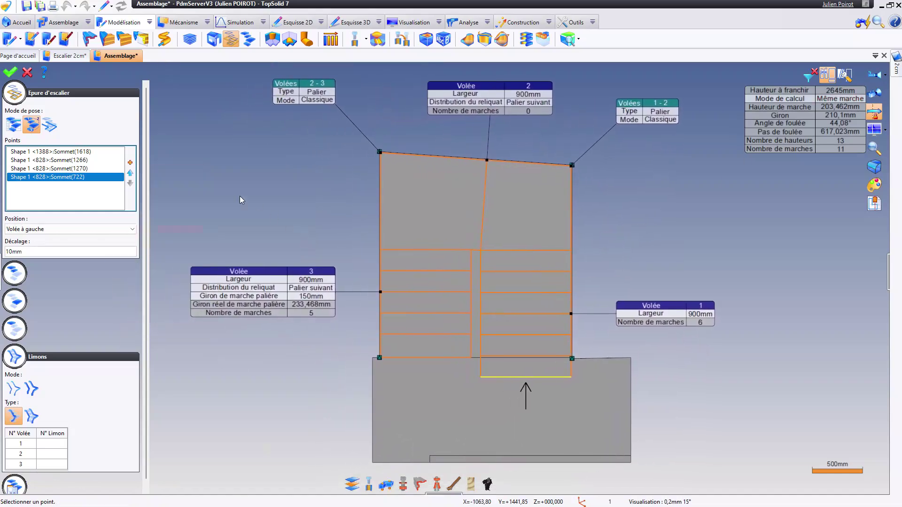
{"action": "scroll", "coordinate": [387, 149], "scroll_direction": "up", "scroll_amount": 3}
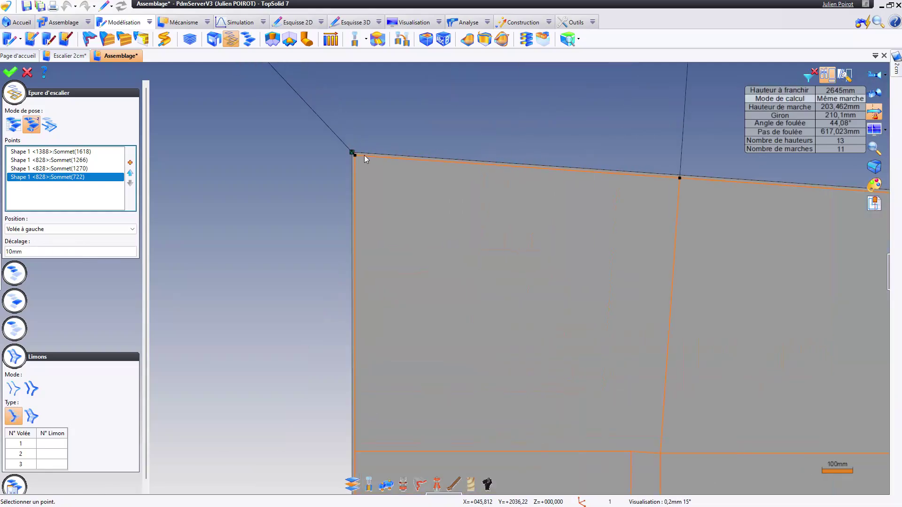
{"action": "scroll", "coordinate": [364, 155], "scroll_direction": "down", "scroll_amount": 4}
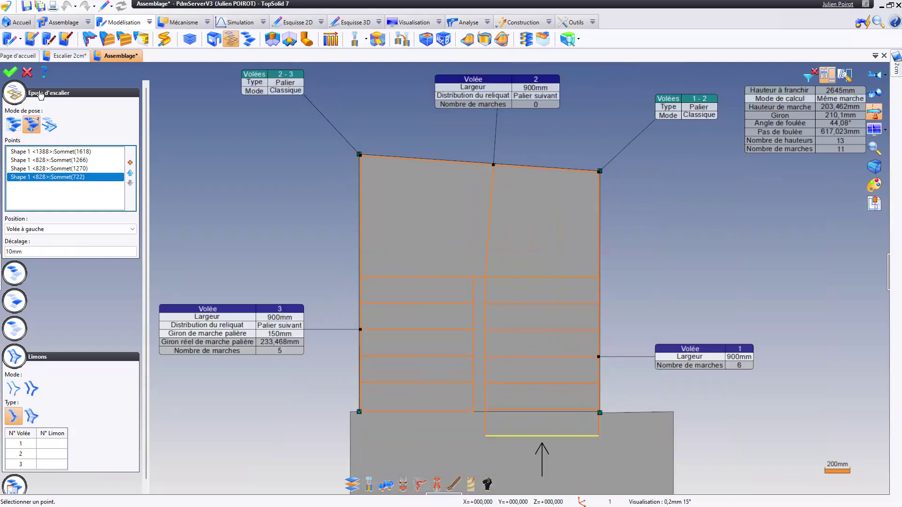
Step: Examine the Volées parameters of flights 1, 2 and 3
{"action": "left_click", "coordinate": [14, 92]}
{"action": "left_click", "coordinate": [14, 121]}
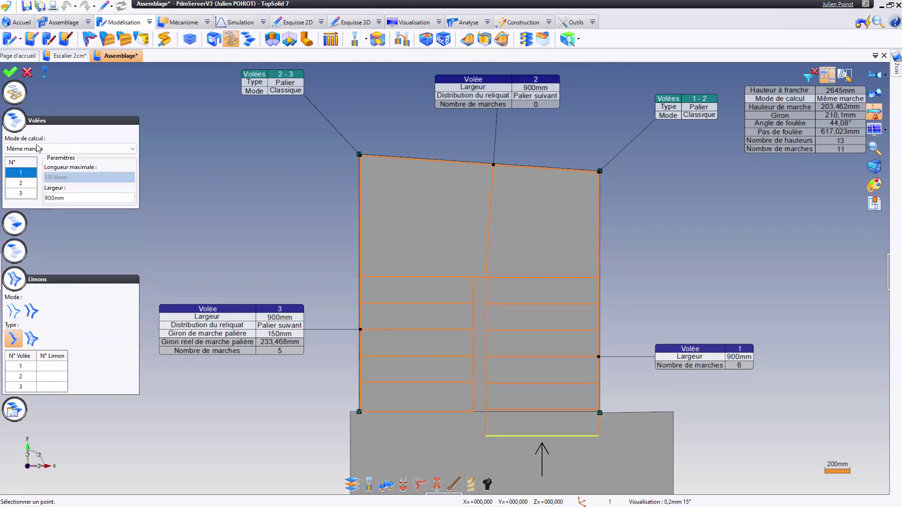
{"action": "left_click", "coordinate": [20, 186]}
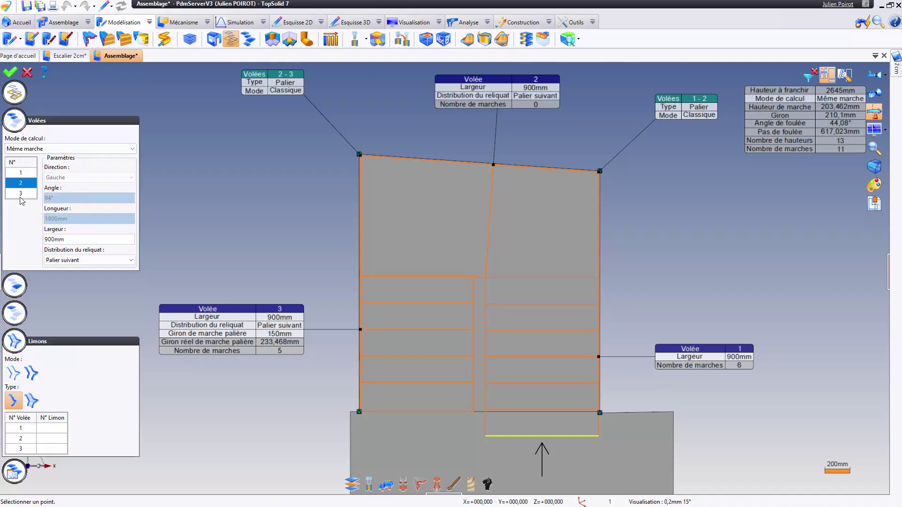
{"action": "left_click", "coordinate": [20, 196]}
{"action": "left_click", "coordinate": [20, 170]}
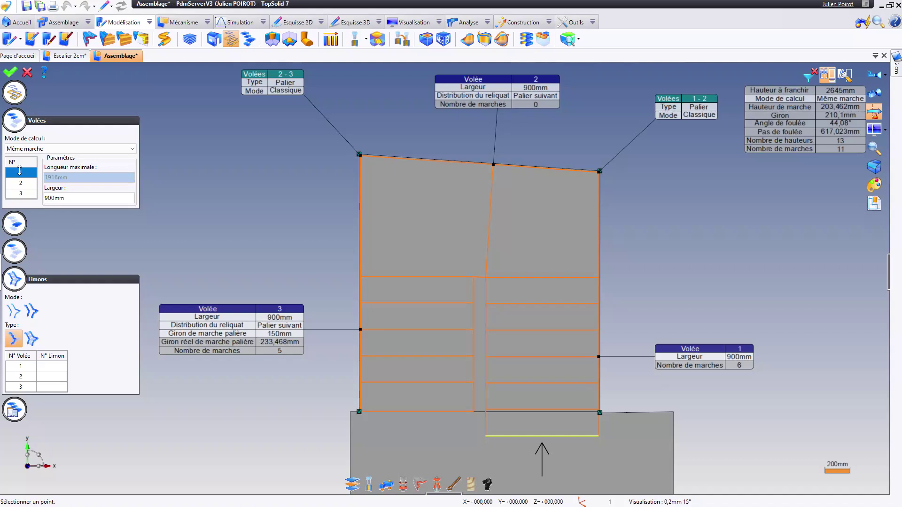
Step: Try the Même hauteur calculation mode for the flights, and restore Même marche
{"action": "left_click", "coordinate": [36, 150]}
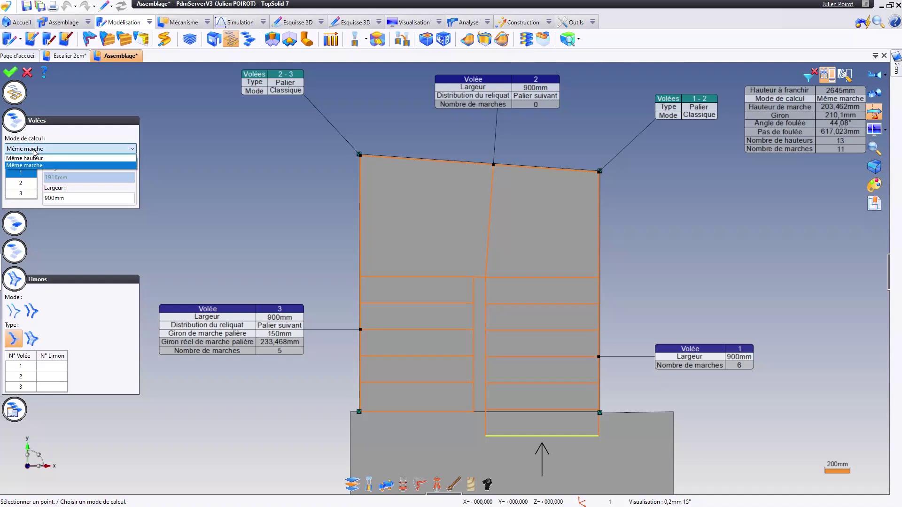
{"action": "left_click", "coordinate": [32, 159]}
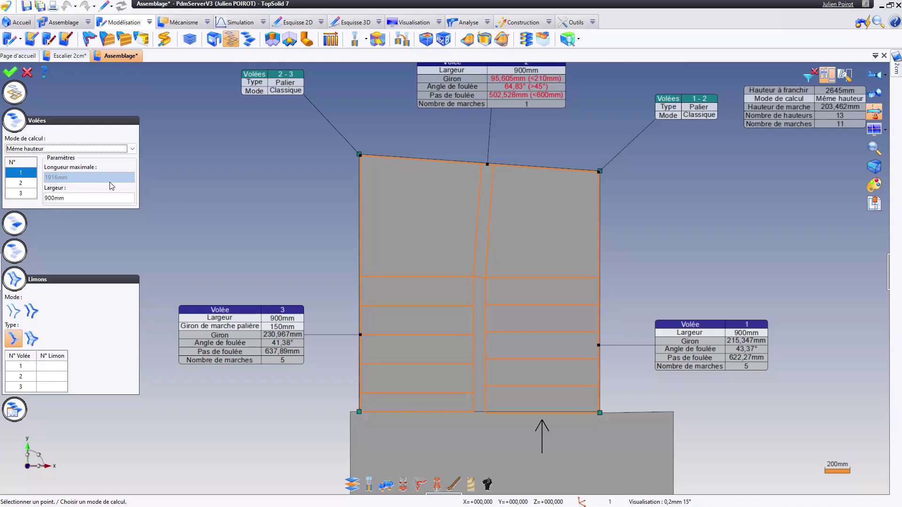
{"action": "left_click", "coordinate": [82, 149]}
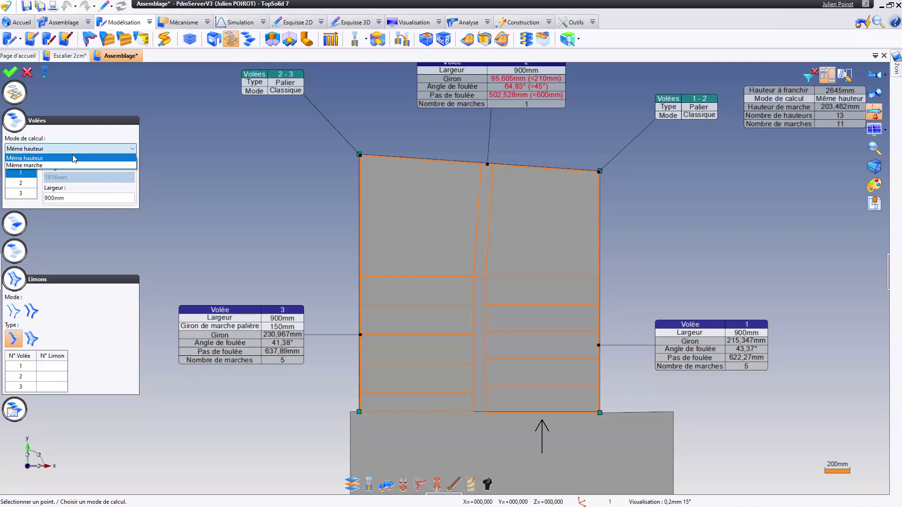
{"action": "left_click", "coordinate": [38, 166]}
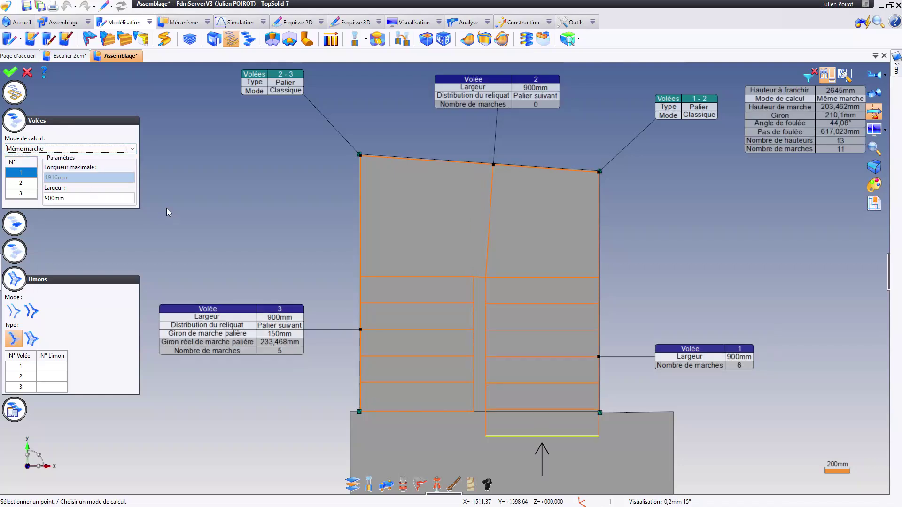
Step: Merge landings 1-2 and 2-3 into a single landing between flights 1 and 3
{"action": "left_click", "coordinate": [16, 126]}
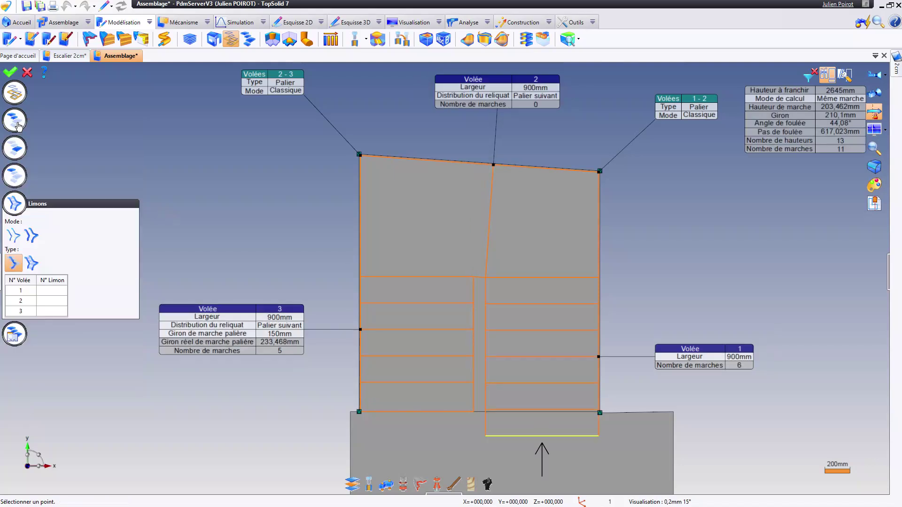
{"action": "left_click", "coordinate": [15, 149]}
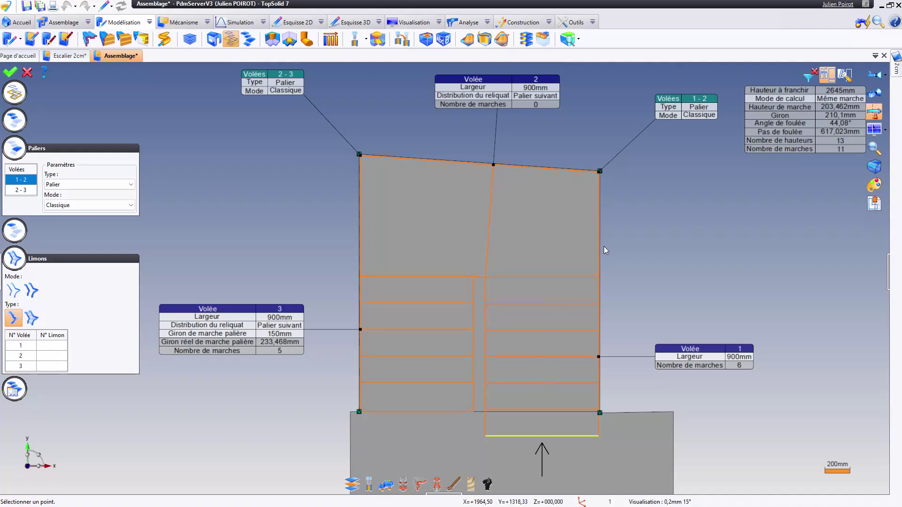
{"action": "right_click", "coordinate": [20, 188]}
{"action": "left_click", "coordinate": [32, 192]}
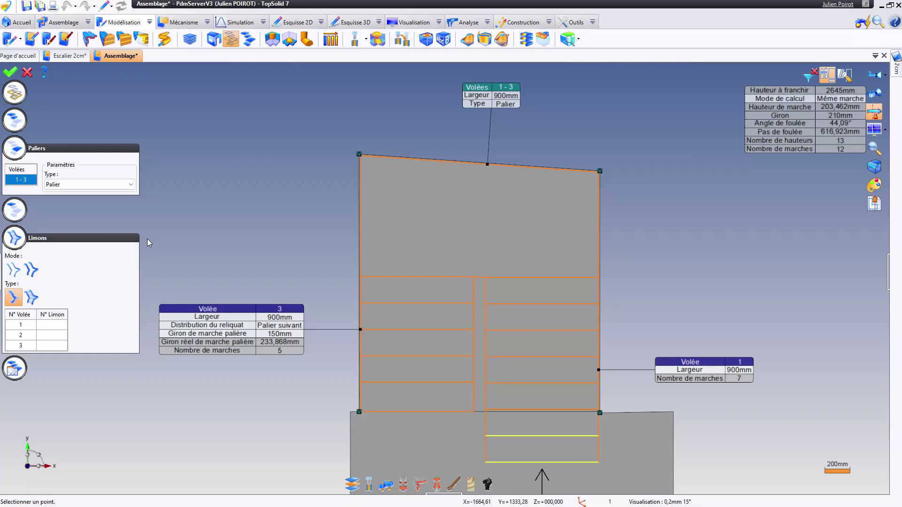
Step: Set the Marches mode to solid treads and inspect the staircase in 3D
{"action": "left_click", "coordinate": [14, 210]}
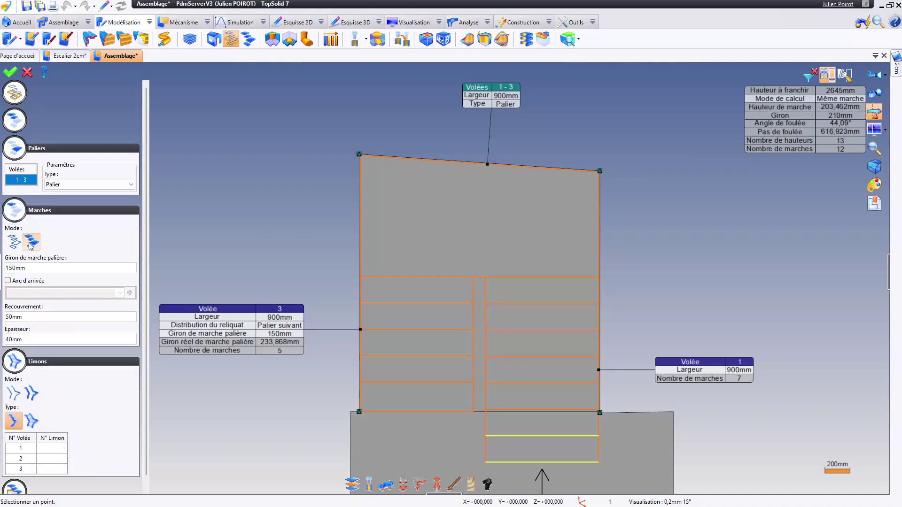
{"action": "left_click", "coordinate": [31, 242]}
{"action": "left_click", "coordinate": [15, 213]}
{"action": "scroll", "coordinate": [383, 193], "scroll_direction": "down", "scroll_amount": 3}
{"action": "middle_click_drag", "start_coordinate": [401, 256], "coordinate": [322, 226]}
{"action": "middle_click_drag", "start_coordinate": [629, 225], "coordinate": [534, 221]}
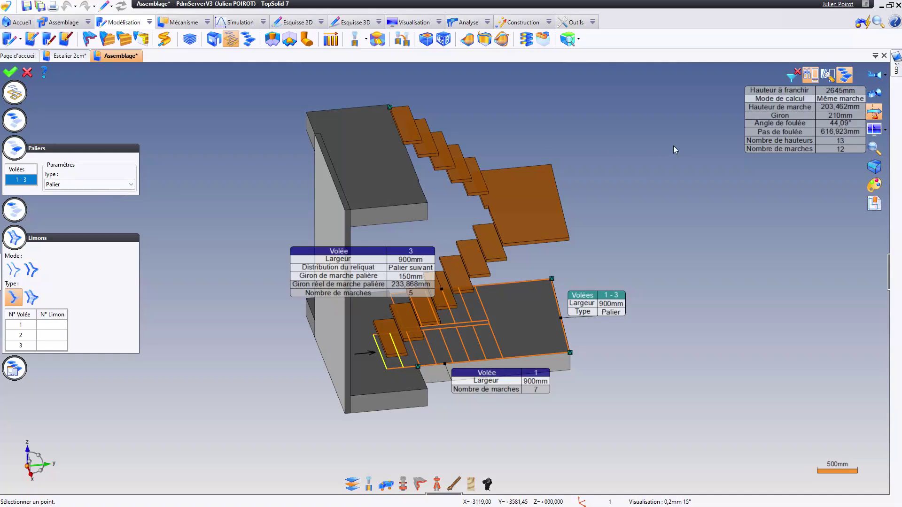
Step: Set the type of landing 1-3 to Rayonnant and examine its radiating treads from above
{"action": "left_click", "coordinate": [873, 77]}
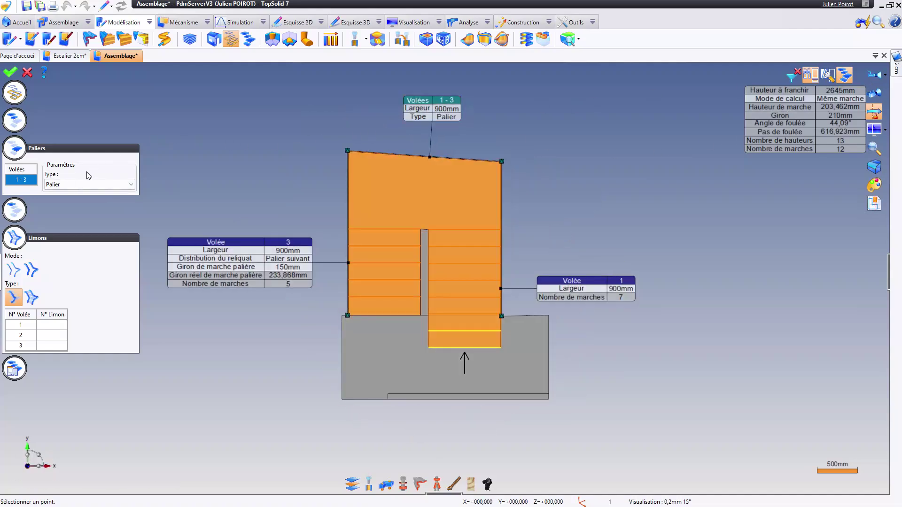
{"action": "left_click", "coordinate": [75, 184]}
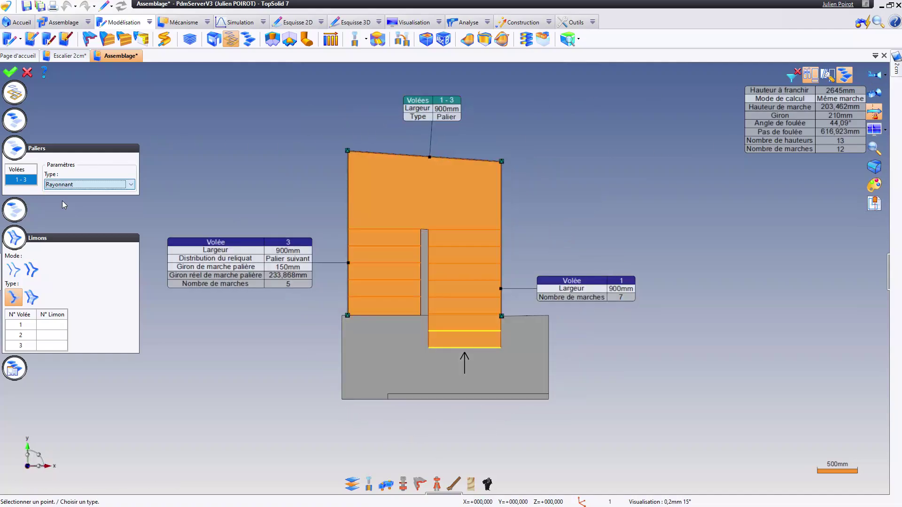
{"action": "left_click", "coordinate": [62, 201]}
{"action": "scroll", "coordinate": [421, 242], "scroll_direction": "up", "scroll_amount": 1}
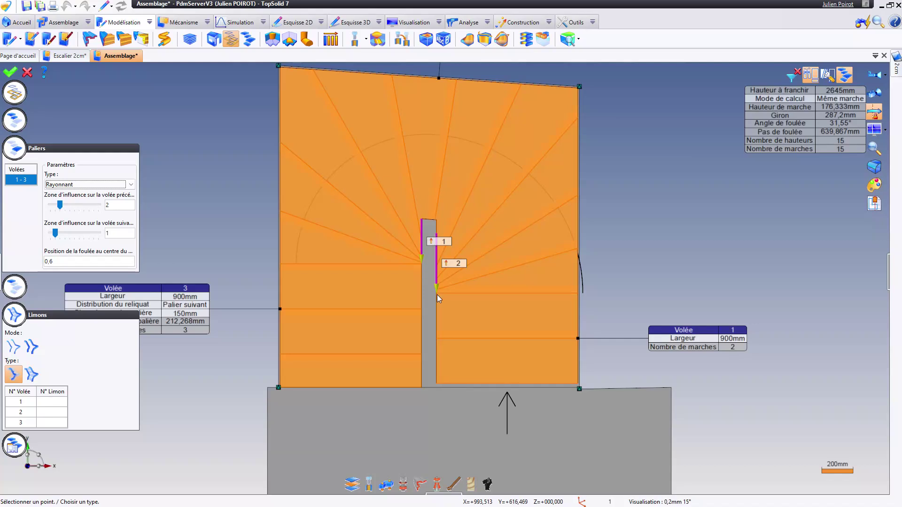
Step: Try other influence zones for the landing, including 0 on the preceding flight, and restore 2 preceding and 1 following
{"action": "left_click_drag", "start_coordinate": [438, 288], "coordinate": [436, 221]}
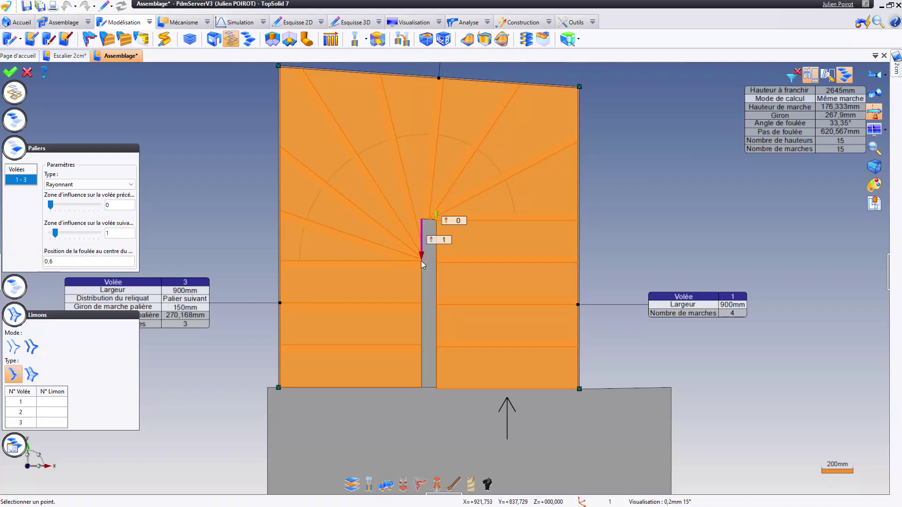
{"action": "left_click_drag", "start_coordinate": [421, 253], "coordinate": [419, 272]}
{"action": "left_click_drag", "start_coordinate": [436, 221], "coordinate": [435, 282]}
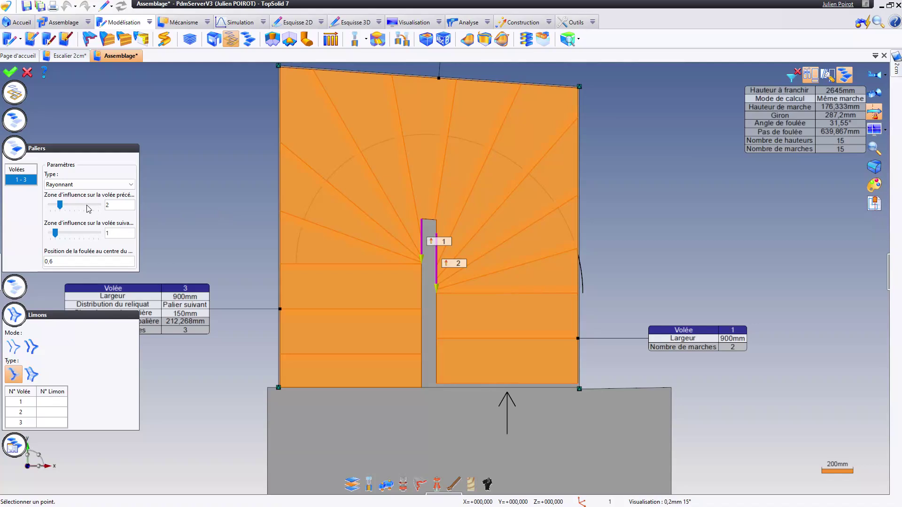
Step: Set the type of landing 1-3 to Balancé and examine its walking-line radius and collet around the stairwell end
{"action": "left_click", "coordinate": [80, 185]}
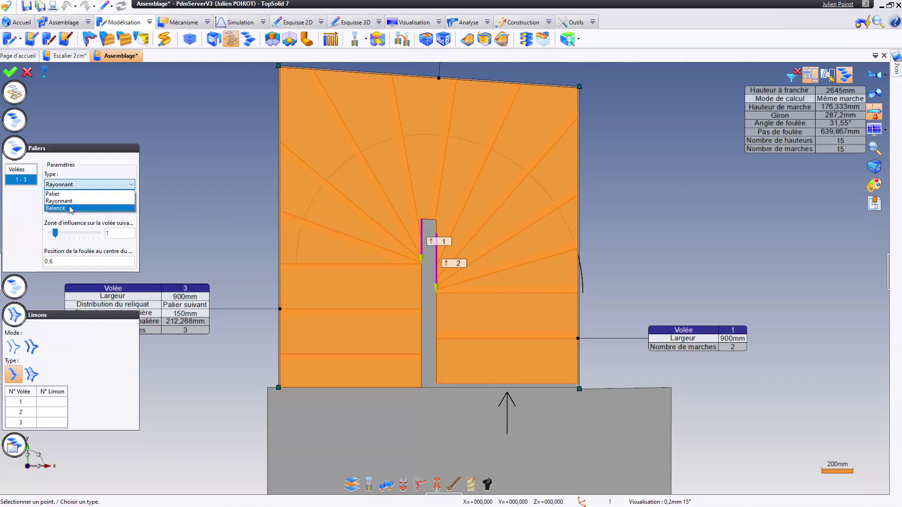
{"action": "left_click", "coordinate": [70, 208]}
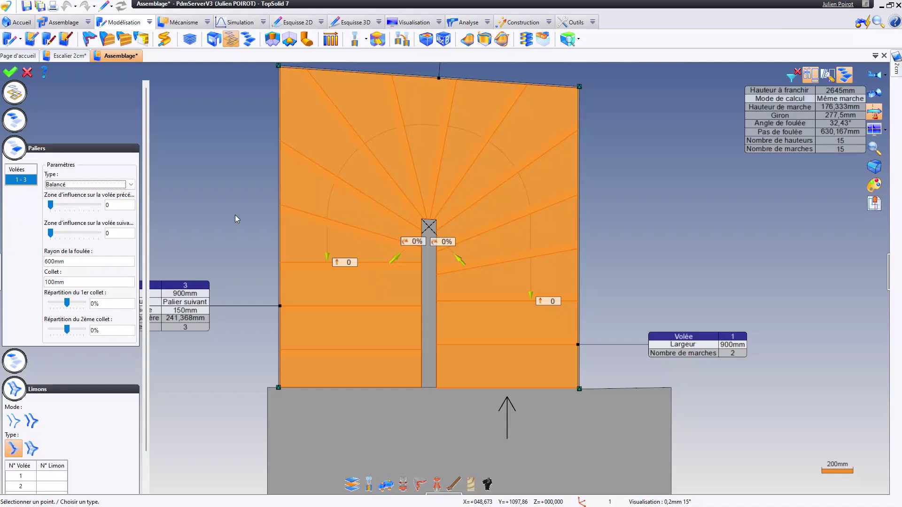
{"action": "left_click", "coordinate": [67, 262]}
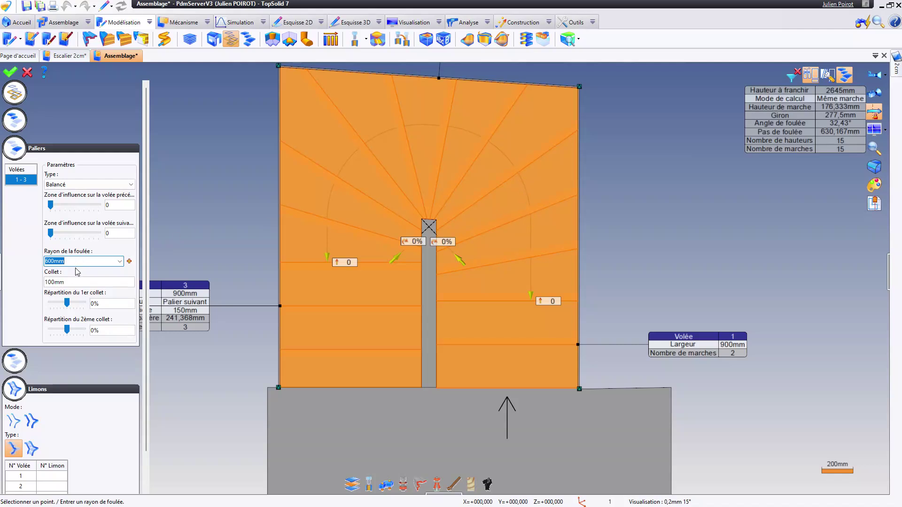
{"action": "left_click", "coordinate": [70, 282]}
{"action": "scroll", "coordinate": [436, 221], "scroll_direction": "up", "scroll_amount": 3}
{"action": "scroll", "coordinate": [436, 219], "scroll_direction": "up", "scroll_amount": 3}
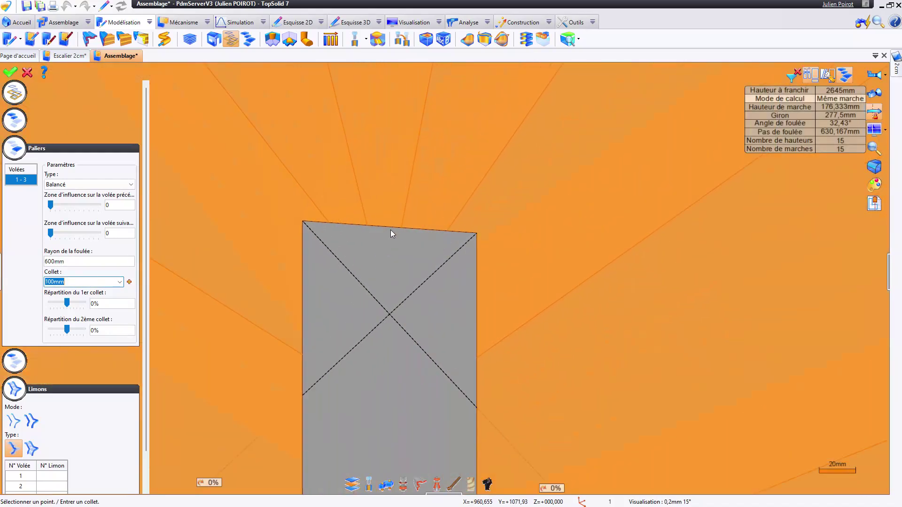
{"action": "scroll", "coordinate": [390, 229], "scroll_direction": "down", "scroll_amount": 4}
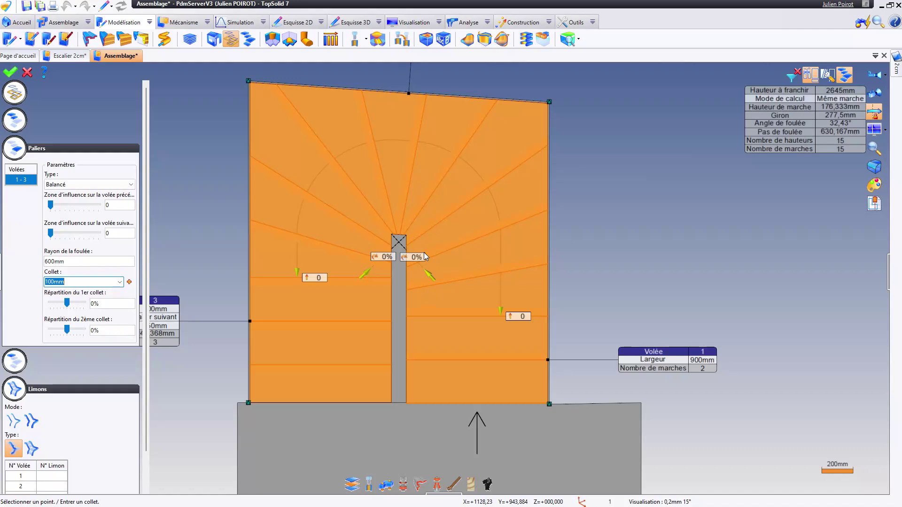
{"action": "scroll", "coordinate": [418, 248], "scroll_direction": "up", "scroll_amount": 2}
{"action": "scroll", "coordinate": [368, 336], "scroll_direction": "down", "scroll_amount": 2}
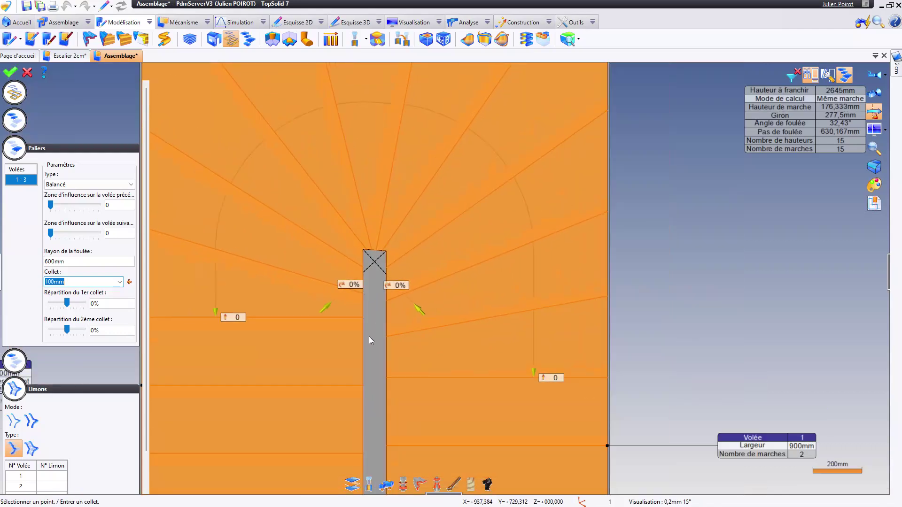
Step: Set the distribution of the first collet of landing 1-3 to 40% and inspect the tread lines around the stairwell
{"action": "mouse_move", "coordinate": [334, 313]}
{"action": "left_mouse_down"}
{"action": "mouse_move", "coordinate": [367, 344]}
{"action": "mouse_move", "coordinate": [308, 301]}
{"action": "mouse_move", "coordinate": [286, 263]}
{"action": "mouse_move", "coordinate": [258, 267]}
{"action": "mouse_move", "coordinate": [412, 393]}
{"action": "mouse_move", "coordinate": [341, 338]}
{"action": "mouse_move", "coordinate": [315, 298]}
{"action": "mouse_move", "coordinate": [328, 309]}
{"action": "left_mouse_up"}
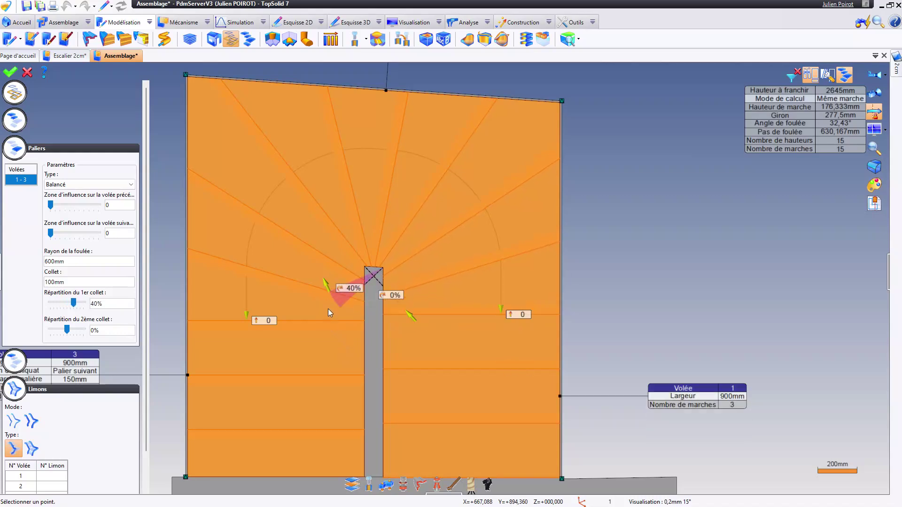
{"action": "scroll", "coordinate": [385, 261], "scroll_direction": "up", "scroll_amount": 4}
{"action": "scroll", "coordinate": [405, 252], "scroll_direction": "down", "scroll_amount": 4}
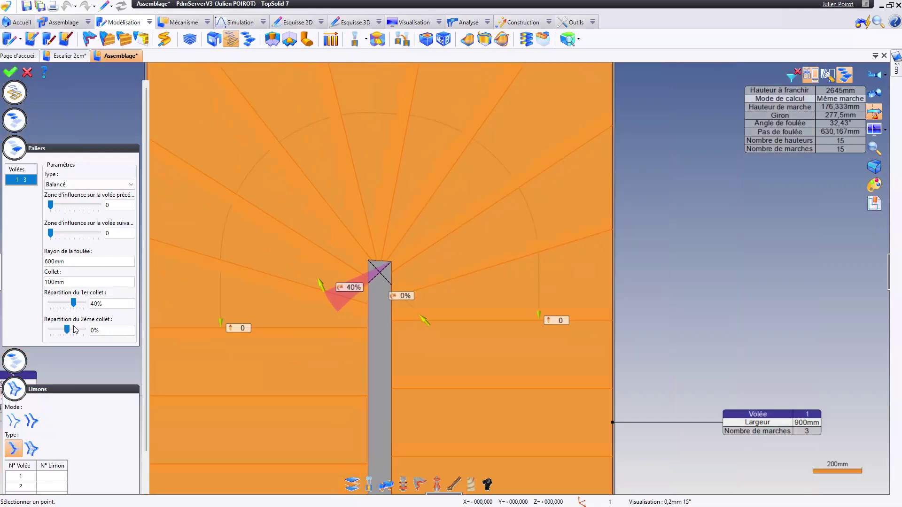
Step: Extend the balanced landing's influence zones to 2 on the following flight and 2 on the preceding flight
{"action": "scroll", "coordinate": [427, 224], "scroll_direction": "down", "scroll_amount": 3}
{"action": "left_click_drag", "start_coordinate": [297, 283], "coordinate": [294, 382]}
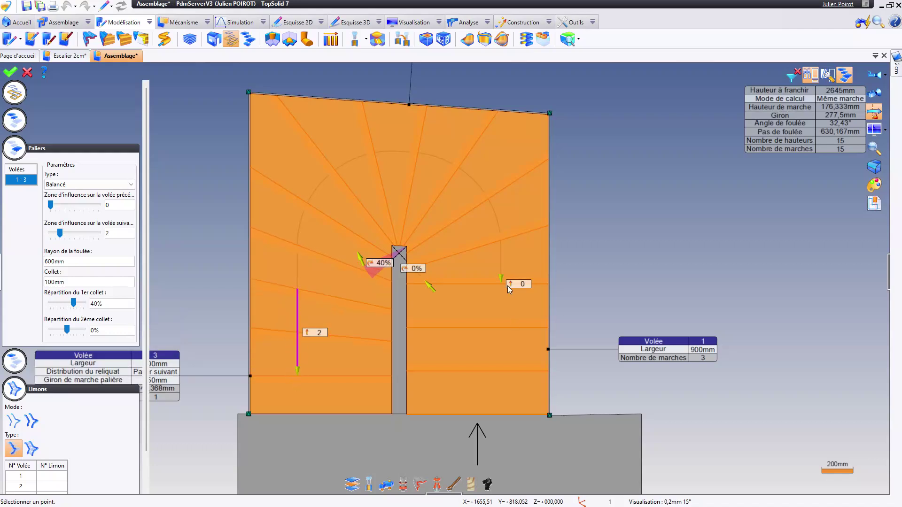
{"action": "left_click_drag", "start_coordinate": [502, 283], "coordinate": [507, 390]}
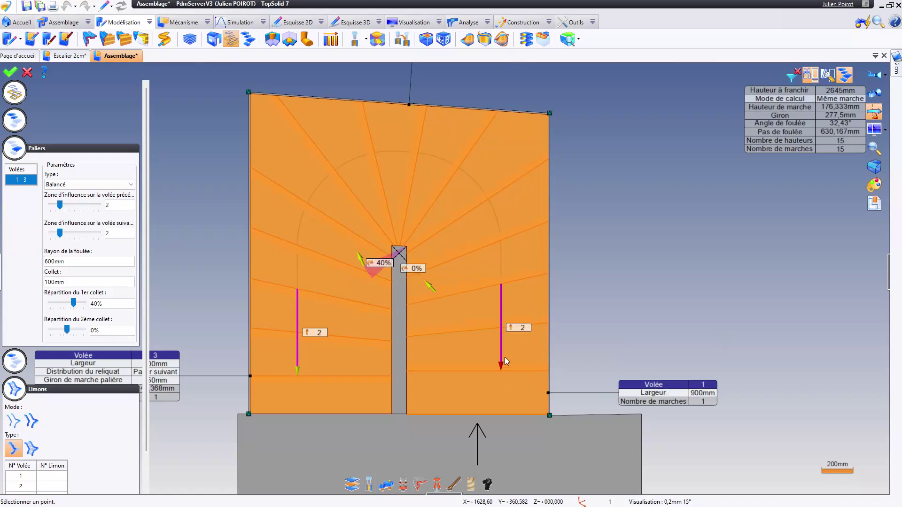
Step: Open the global constraints and review the limits and targets for step height, going, pitch angle, stride length and number of risers
{"action": "left_click", "coordinate": [16, 150]}
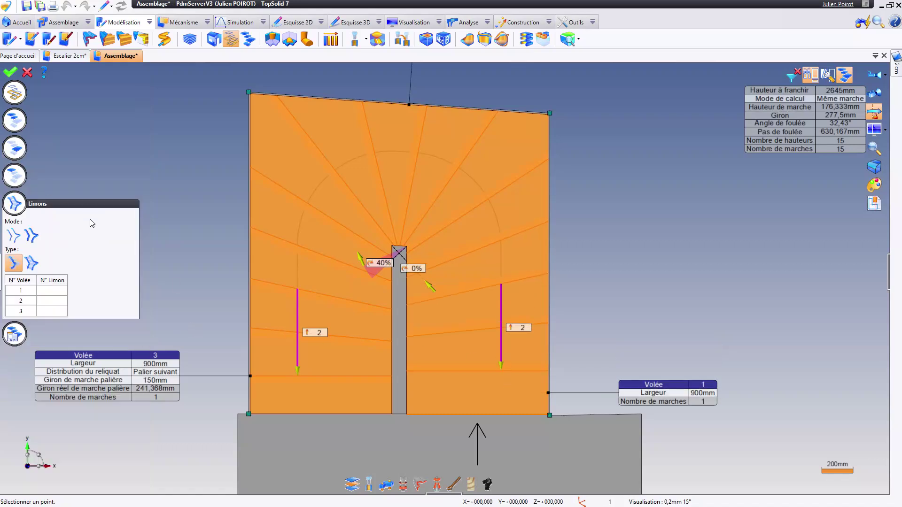
{"action": "left_click", "coordinate": [17, 340]}
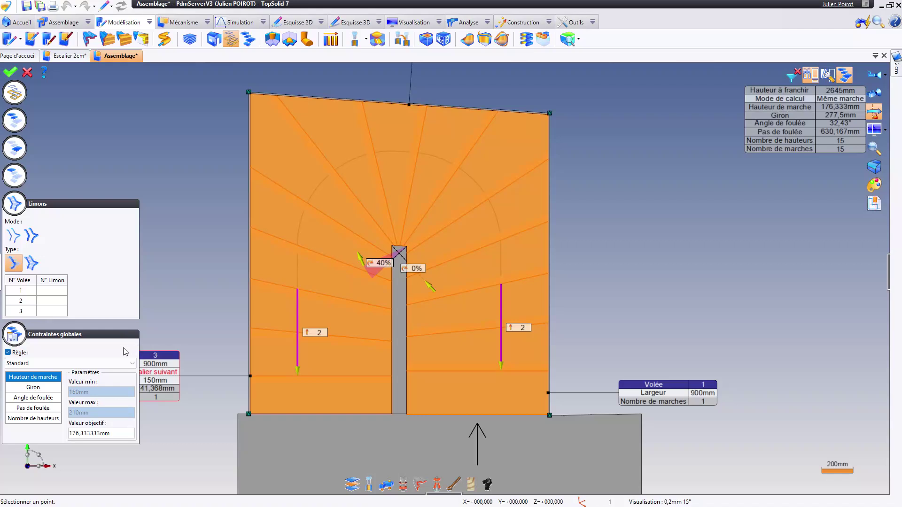
{"action": "scroll", "coordinate": [347, 348], "scroll_direction": "down", "scroll_amount": 4}
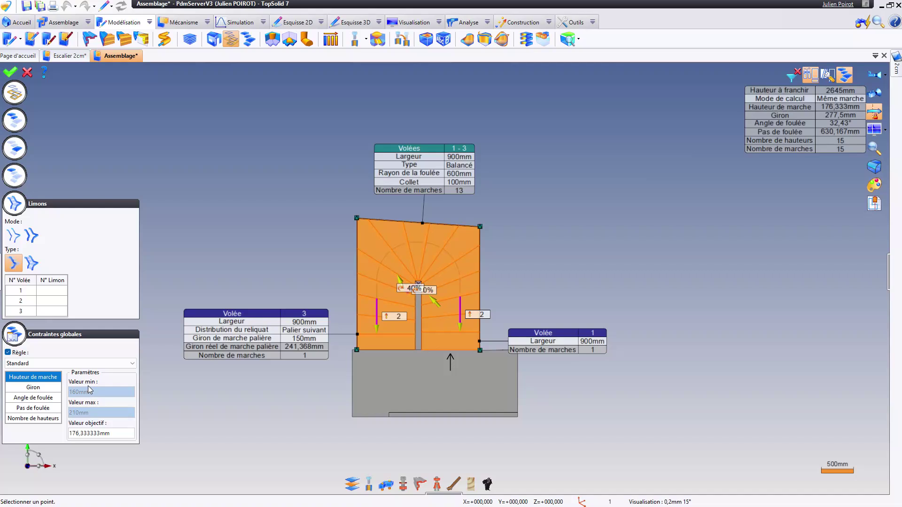
{"action": "left_click", "coordinate": [32, 388]}
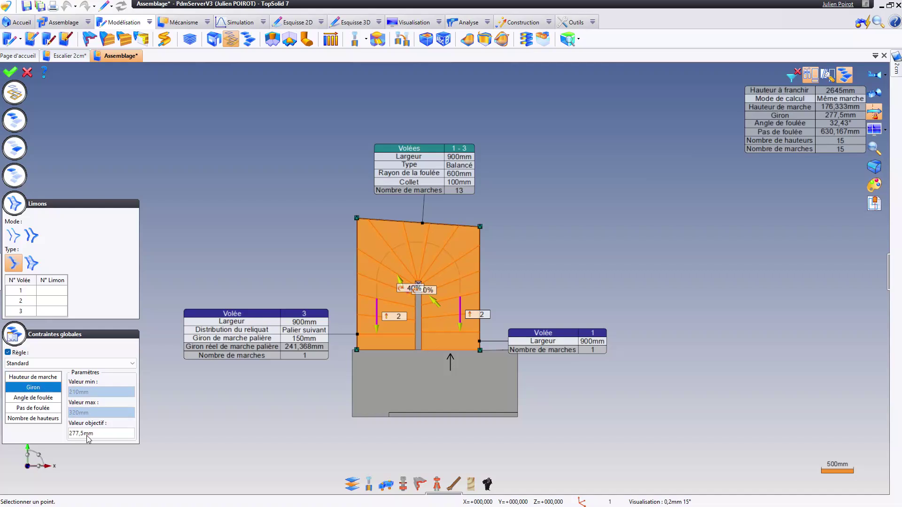
{"action": "left_click", "coordinate": [27, 400]}
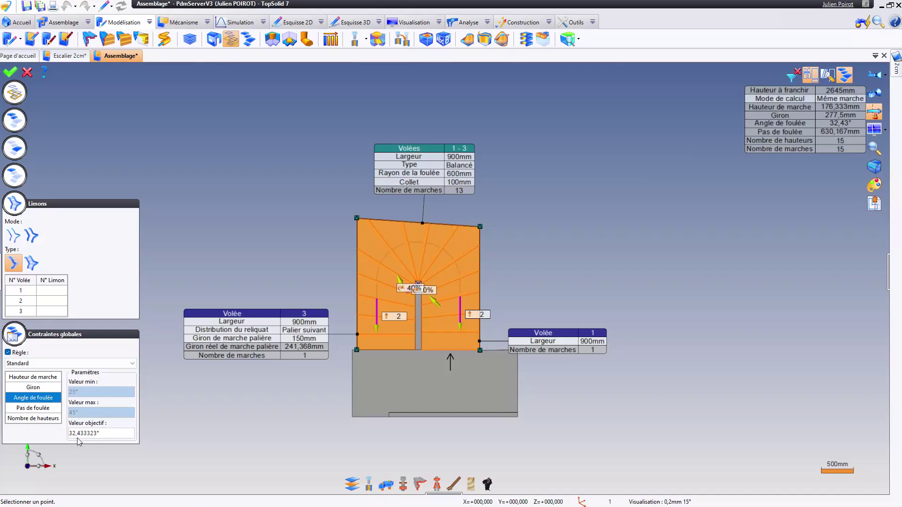
{"action": "left_click", "coordinate": [29, 408]}
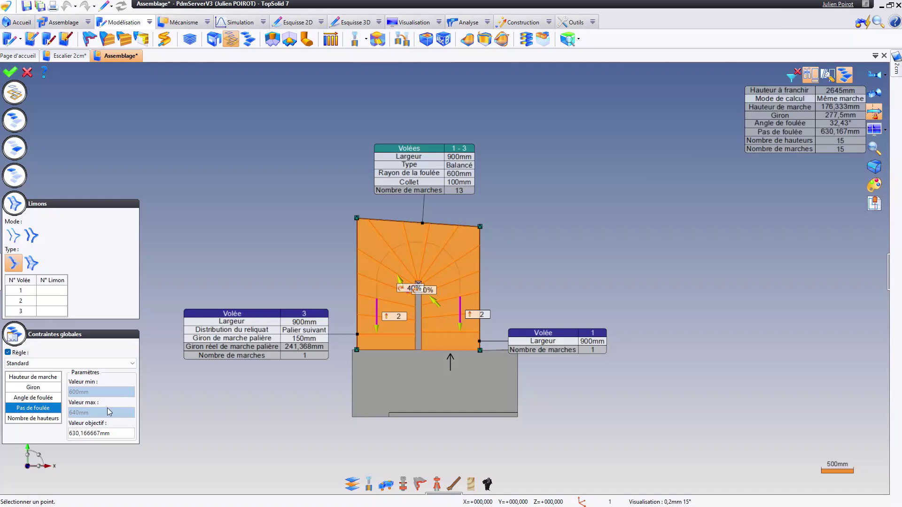
{"action": "left_click", "coordinate": [32, 419]}
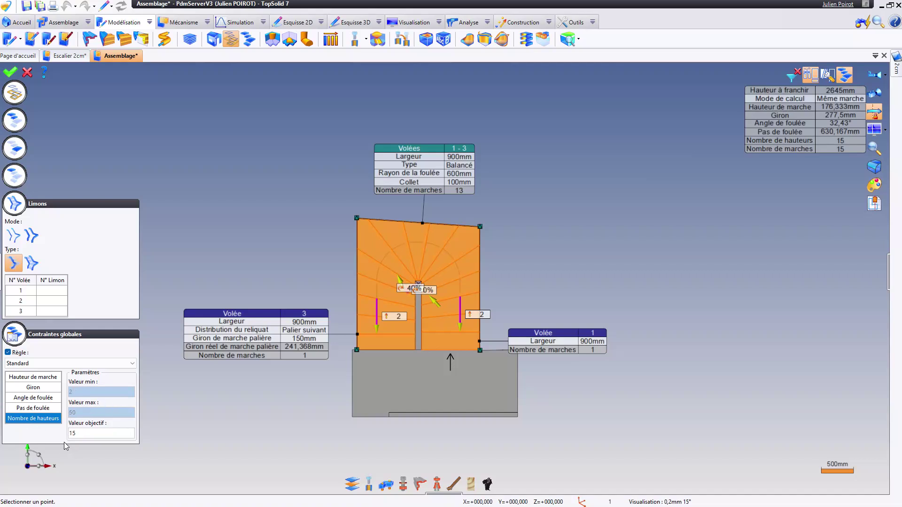
Step: Set the target for the number of risers (Nombre de hauteurs) to 14
{"action": "left_click", "coordinate": [94, 432]}
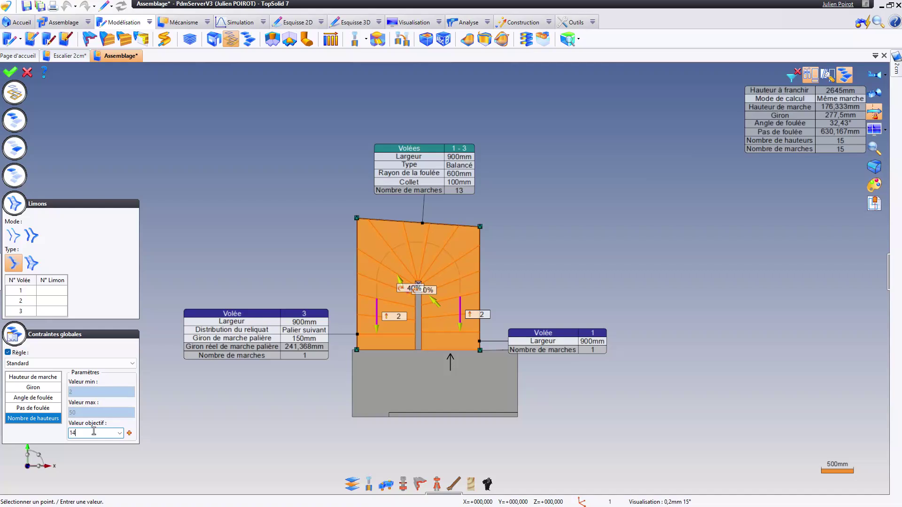
{"action": "type", "text": "14"}
{"action": "key", "text": "Return"}
{"action": "left_click", "coordinate": [87, 435]}
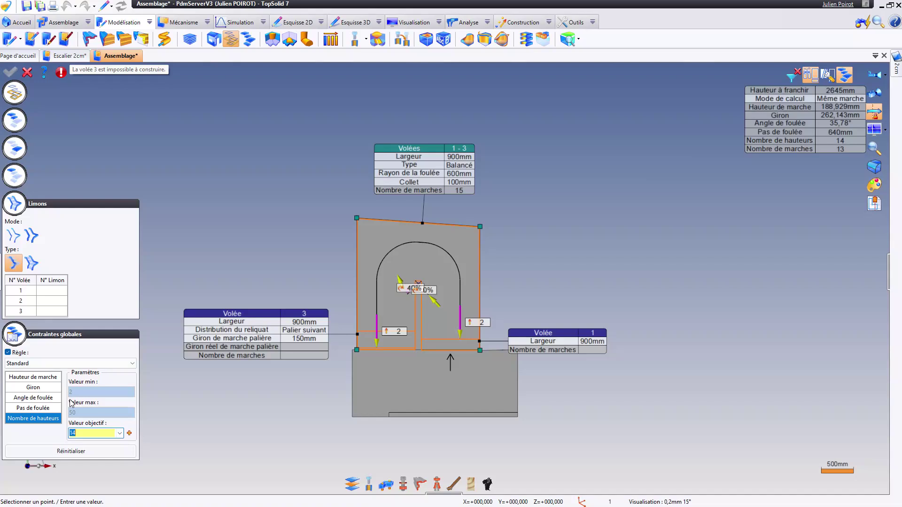
Step: Reduce the landing's influence zones to 1 on the following flight and 0 on the preceding flight
{"action": "left_click_drag", "start_coordinate": [377, 343], "coordinate": [376, 328]}
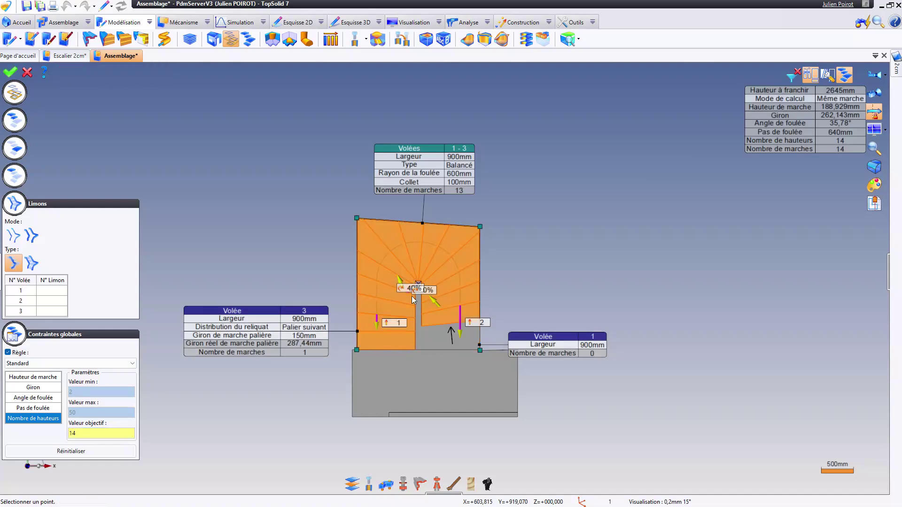
{"action": "left_click_drag", "start_coordinate": [461, 333], "coordinate": [460, 308]}
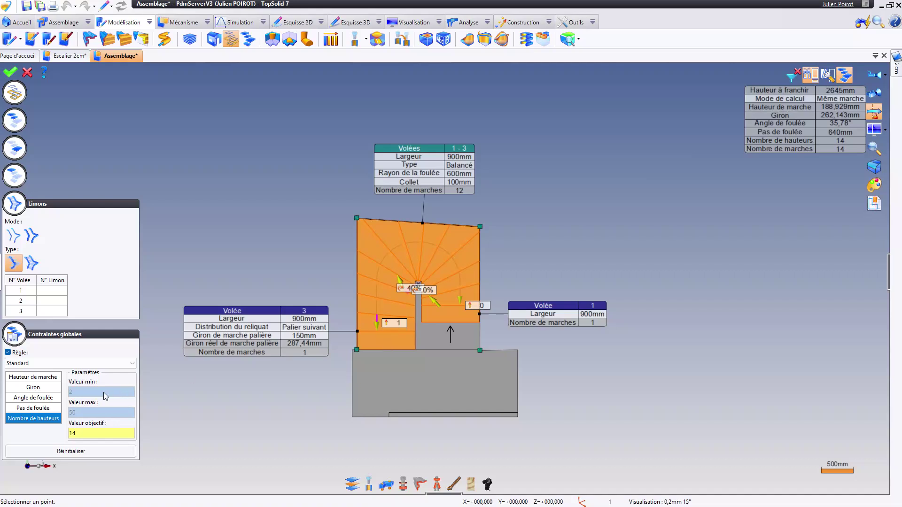
Step: Review the other global constraint targets and set the number of risers (Nombre de hauteurs) to 15
{"action": "left_click", "coordinate": [46, 410]}
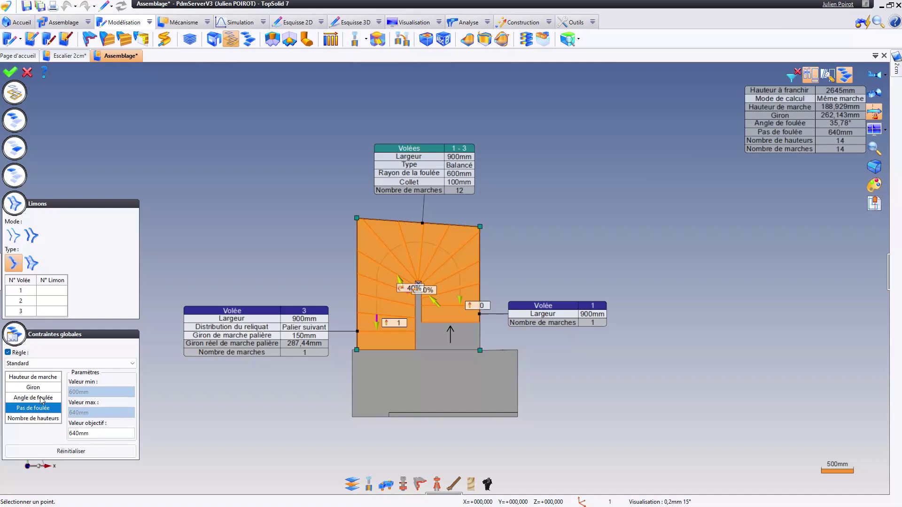
{"action": "left_click", "coordinate": [42, 399]}
{"action": "left_click", "coordinate": [38, 389]}
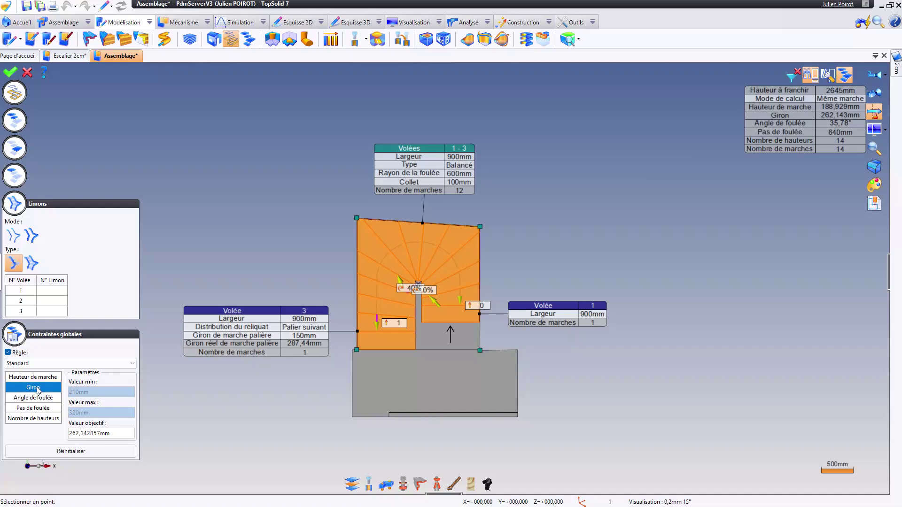
{"action": "left_click", "coordinate": [37, 379]}
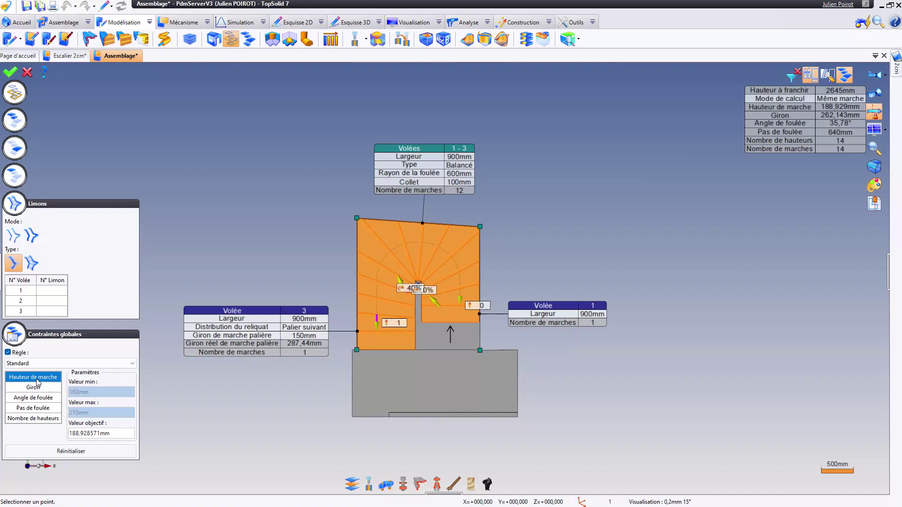
{"action": "left_click", "coordinate": [37, 418]}
{"action": "left_click", "coordinate": [92, 433]}
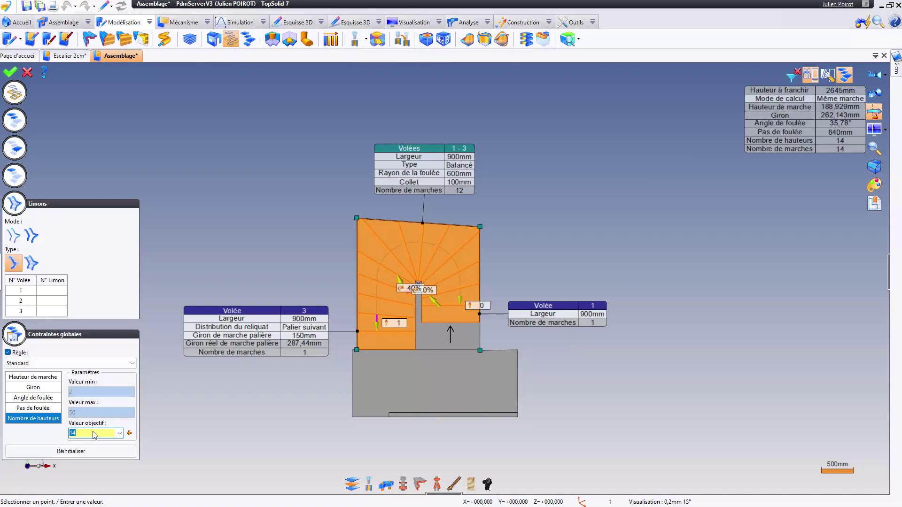
{"action": "type", "text": "15"}
{"action": "key", "text": "Return"}
Step: Enable tread line editing in the top view and select the two tread lines on either side of the stairwell's right corner
{"action": "mouse_move", "coordinate": [418, 333]}
{"action": "middle_mouse_down"}
{"action": "mouse_move", "coordinate": [402, 327]}
{"action": "mouse_move", "coordinate": [369, 264]}
{"action": "mouse_move", "coordinate": [289, 252]}
{"action": "mouse_move", "coordinate": [418, 329]}
{"action": "middle_mouse_up"}
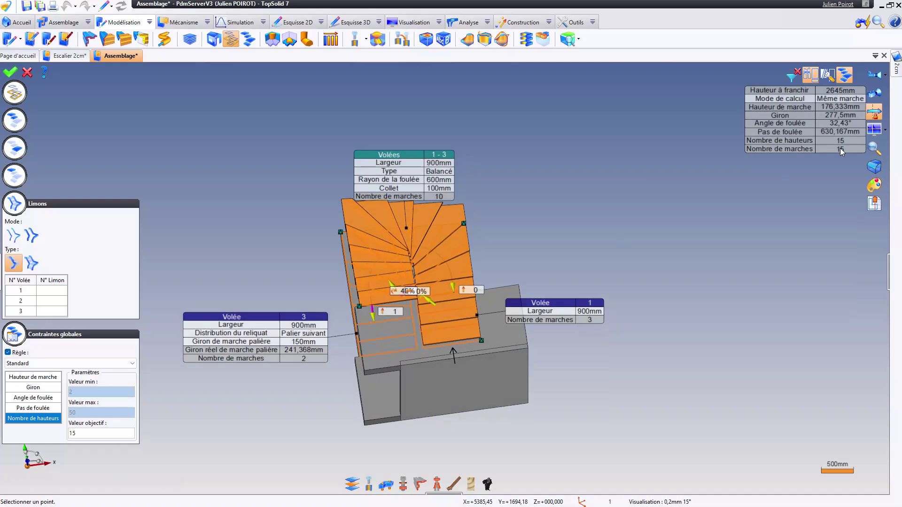
{"action": "left_click", "coordinate": [877, 77]}
{"action": "scroll", "coordinate": [387, 253], "scroll_direction": "up", "scroll_amount": 3}
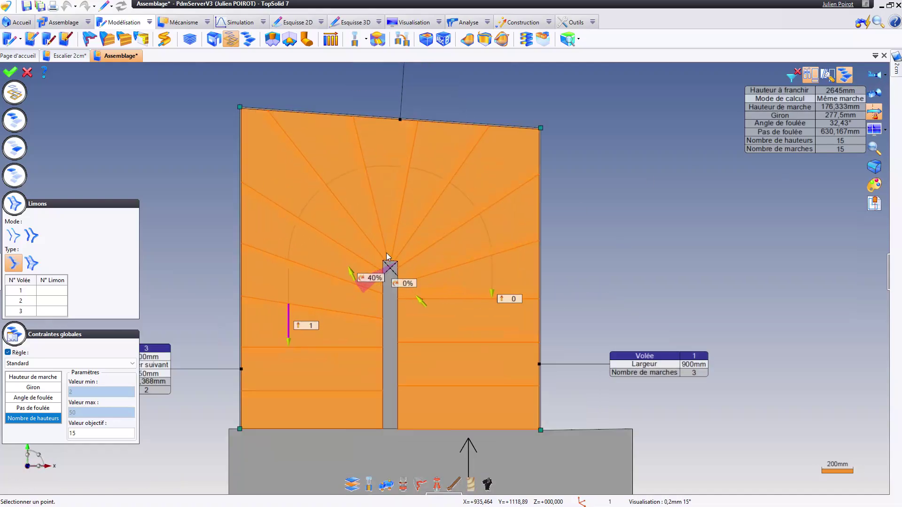
{"action": "scroll", "coordinate": [388, 253], "scroll_direction": "up", "scroll_amount": 2}
{"action": "scroll", "coordinate": [451, 282], "scroll_direction": "down", "scroll_amount": 1}
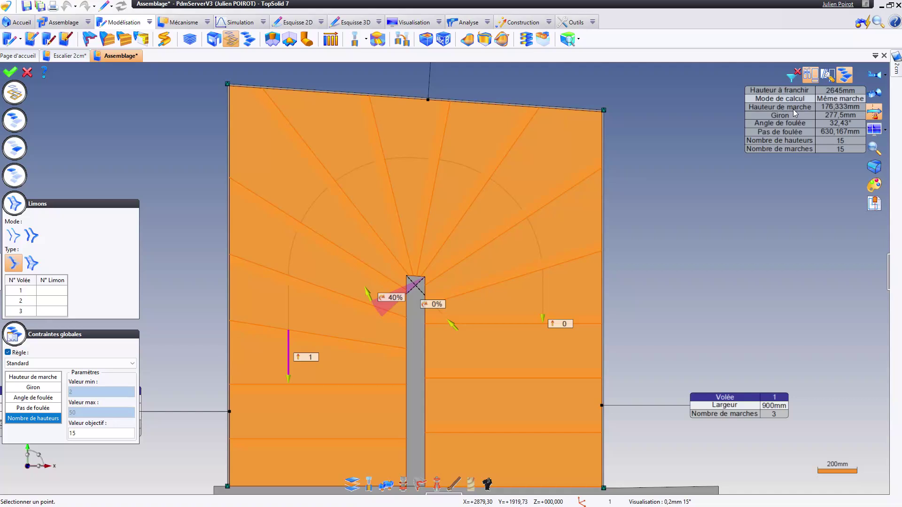
{"action": "left_click", "coordinate": [829, 79]}
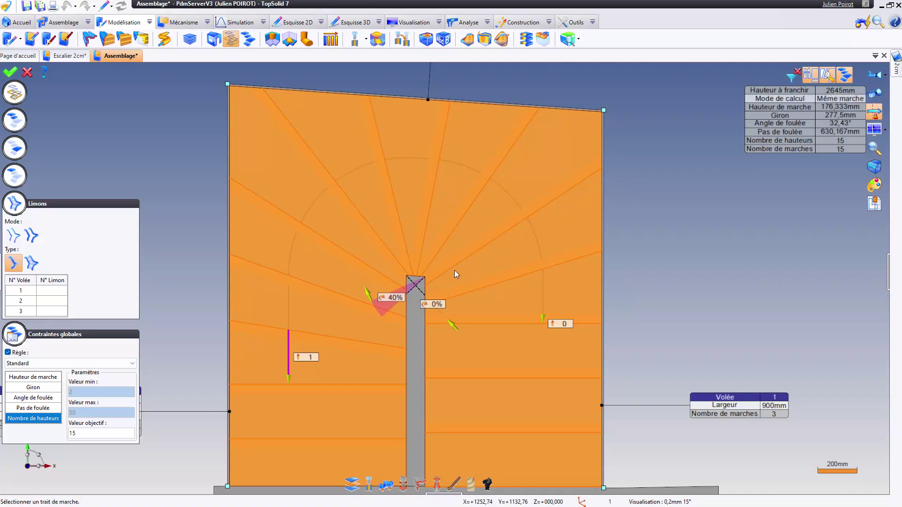
{"action": "scroll", "coordinate": [416, 273], "scroll_direction": "up", "scroll_amount": 1}
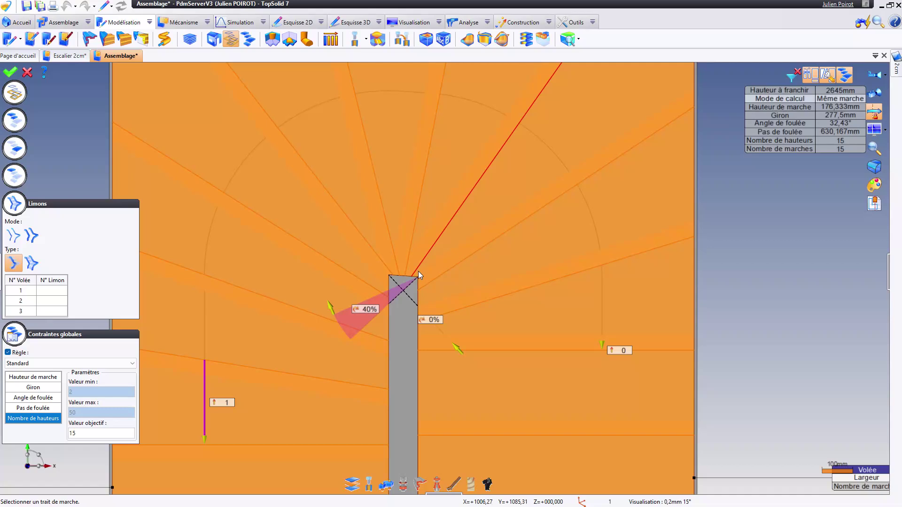
{"action": "scroll", "coordinate": [418, 272], "scroll_direction": "up", "scroll_amount": 1}
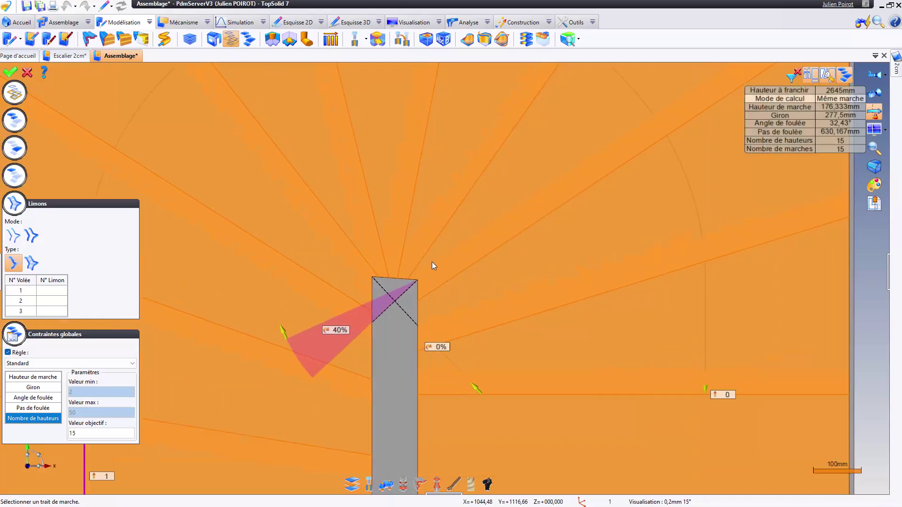
{"action": "scroll", "coordinate": [408, 268], "scroll_direction": "up", "scroll_amount": 1}
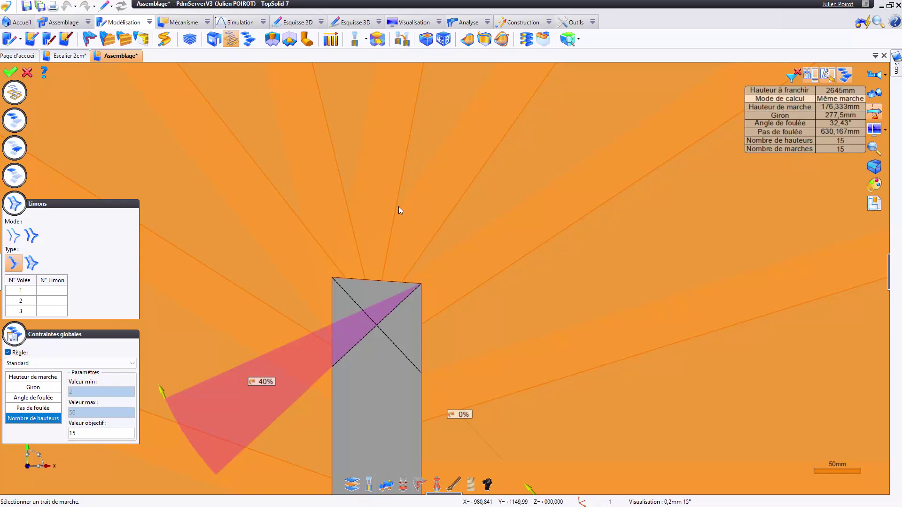
{"action": "left_click", "coordinate": [435, 242]}
{"action": "left_click", "coordinate": [422, 325]}
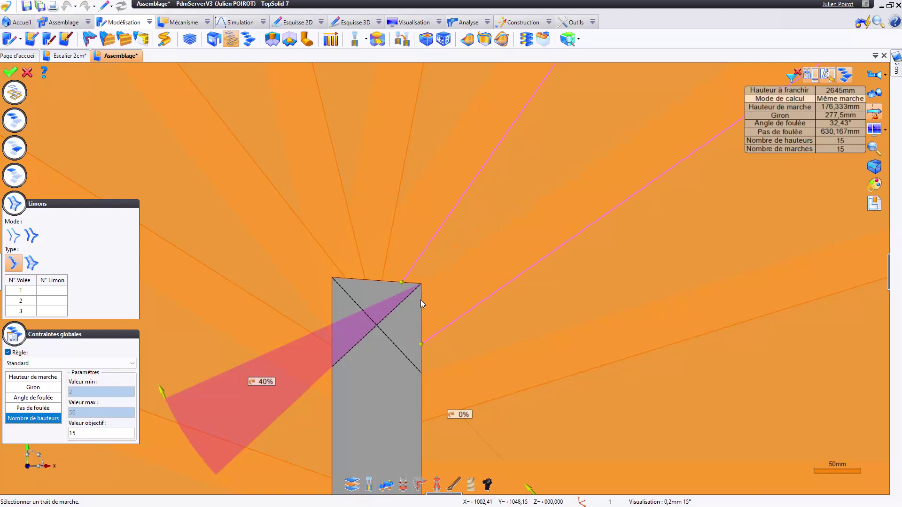
Step: Examine the selected tread lines' end points at the stairwell and the shape of the winder treads in 3D
{"action": "scroll", "coordinate": [422, 297], "scroll_direction": "up", "scroll_amount": 3}
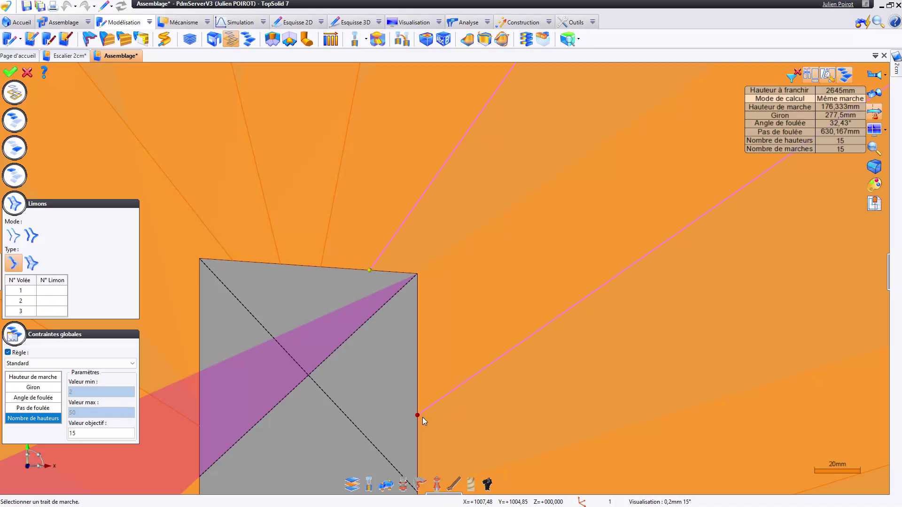
{"action": "scroll", "coordinate": [402, 300], "scroll_direction": "down", "scroll_amount": 5}
{"action": "middle_click_drag", "start_coordinate": [409, 310], "coordinate": [363, 441]}
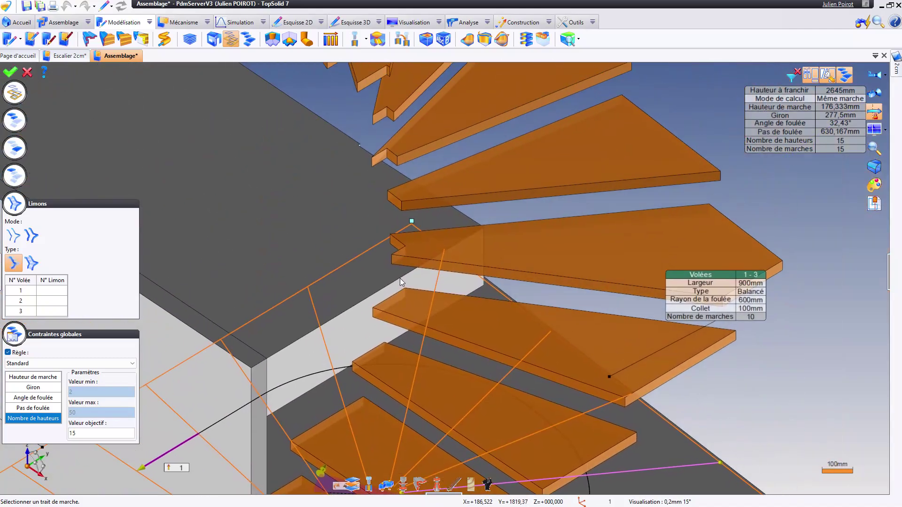
Step: Add the two tread lines on the stairwell's short edge to the edited lines and shift the inner end points toward its right corner
{"action": "scroll", "coordinate": [441, 299], "scroll_direction": "down", "scroll_amount": 4}
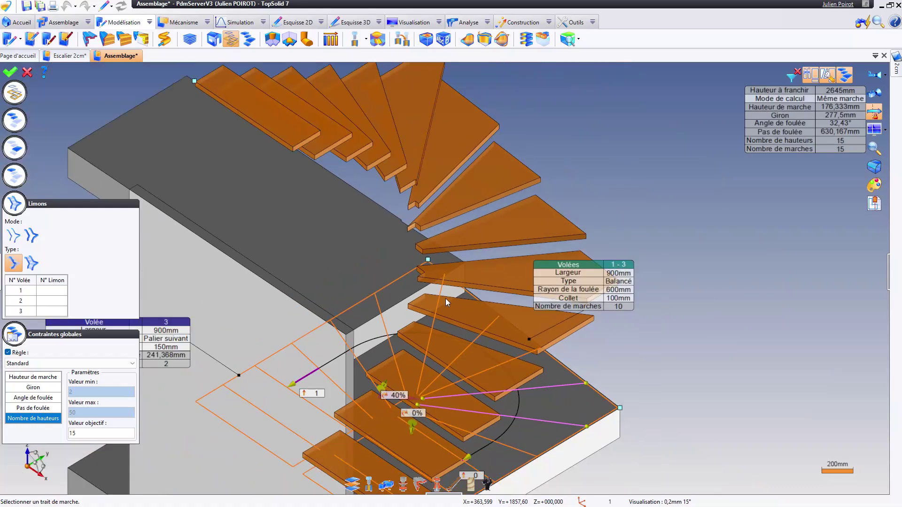
{"action": "scroll", "coordinate": [421, 230], "scroll_direction": "up", "scroll_amount": 4}
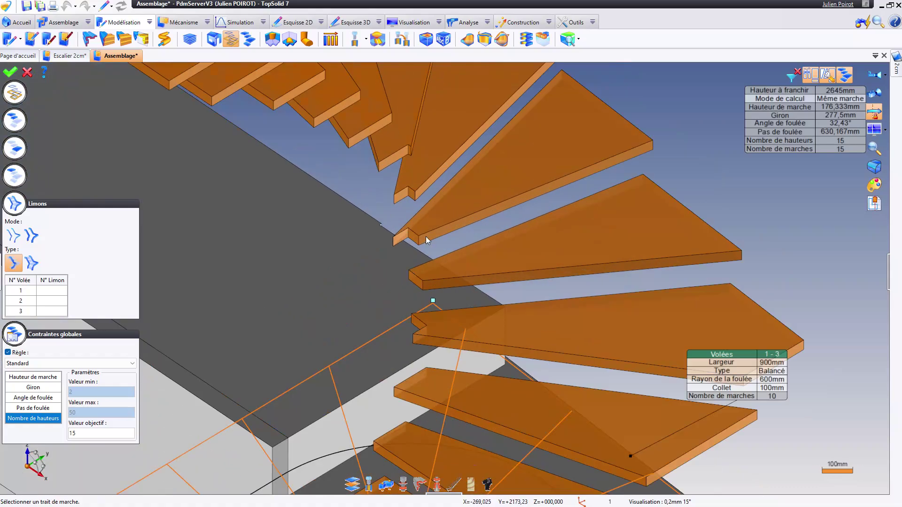
{"action": "left_click", "coordinate": [874, 74]}
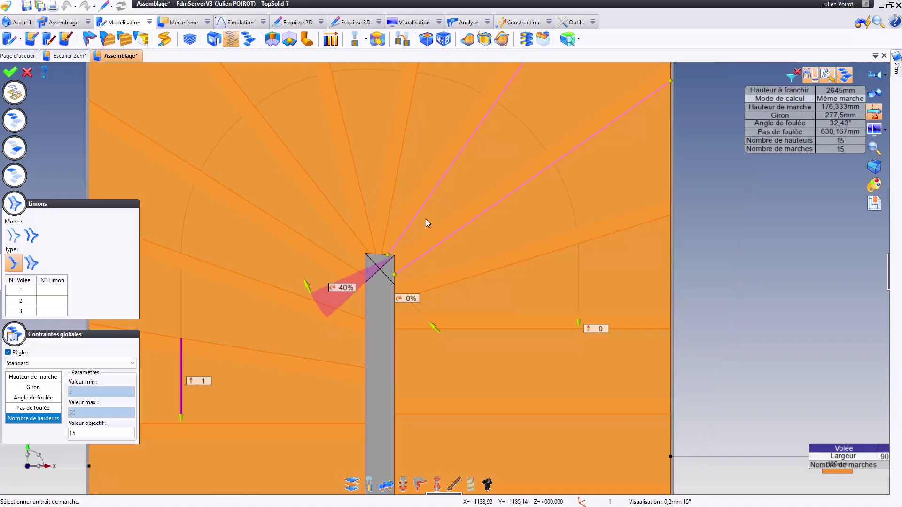
{"action": "scroll", "coordinate": [360, 245], "scroll_direction": "up", "scroll_amount": 4}
{"action": "left_click", "coordinate": [379, 266]}
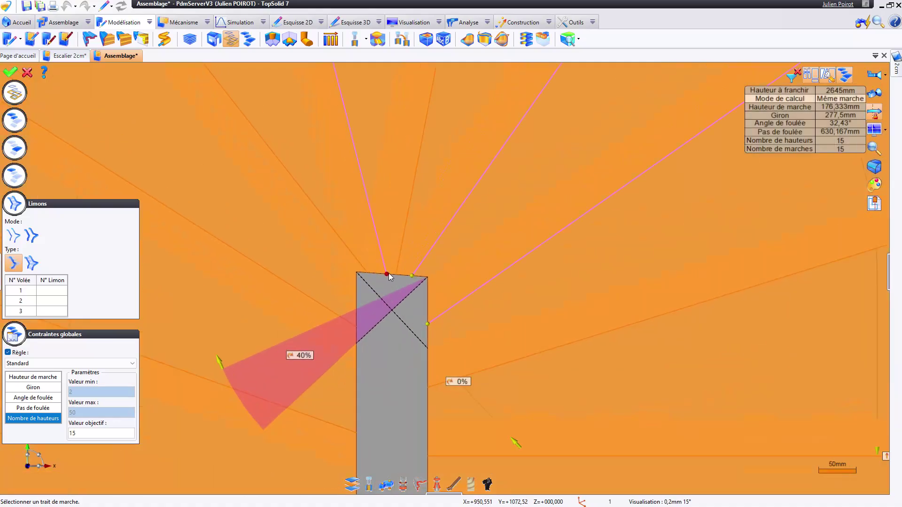
{"action": "left_click", "coordinate": [395, 277]}
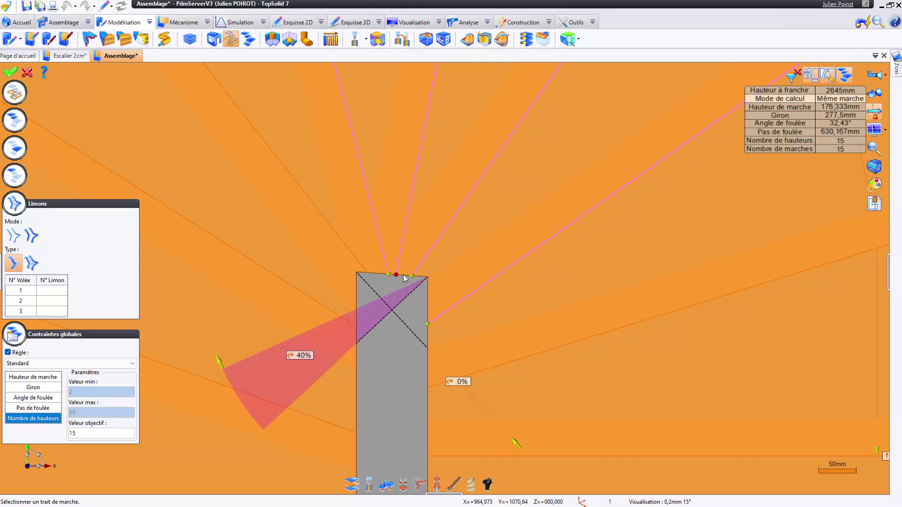
{"action": "left_click_drag", "start_coordinate": [403, 275], "coordinate": [424, 281]}
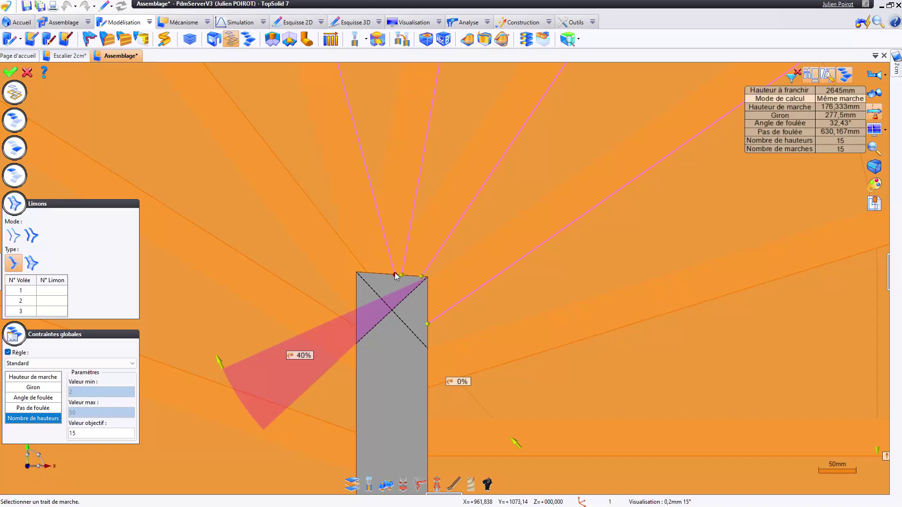
{"action": "left_click_drag", "start_coordinate": [401, 275], "coordinate": [410, 276]}
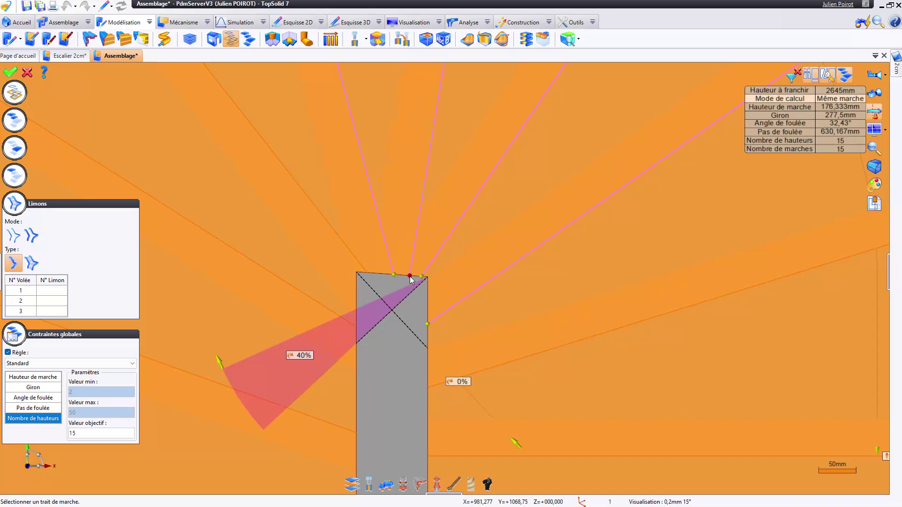
Step: Examine the adjusted winder treads at the stairwell and the overall shape of the staircase in 3D
{"action": "scroll", "coordinate": [394, 283], "scroll_direction": "down", "scroll_amount": 3}
{"action": "middle_click_drag", "start_coordinate": [394, 283], "coordinate": [332, 268]}
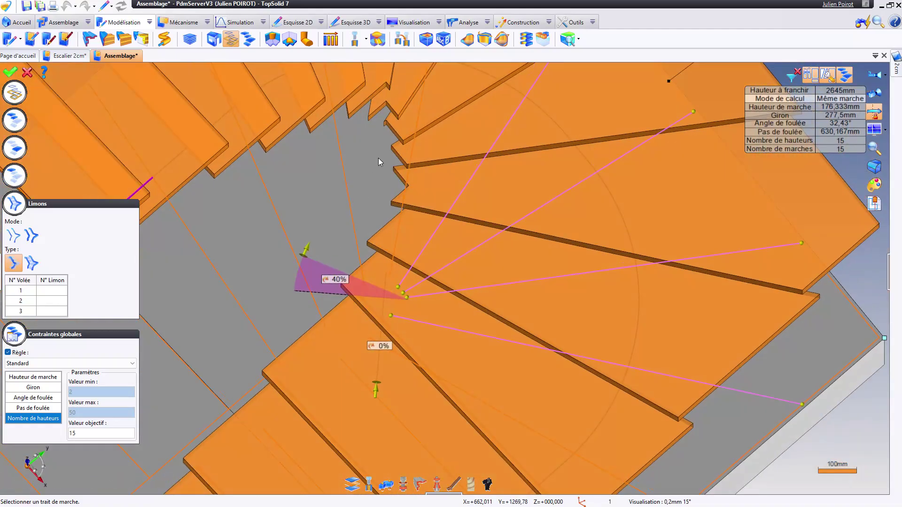
{"action": "middle_click_drag", "start_coordinate": [384, 123], "coordinate": [385, 207]}
{"action": "scroll", "coordinate": [386, 207], "scroll_direction": "up", "scroll_amount": 5}
{"action": "scroll", "coordinate": [391, 207], "scroll_direction": "down", "scroll_amount": 5}
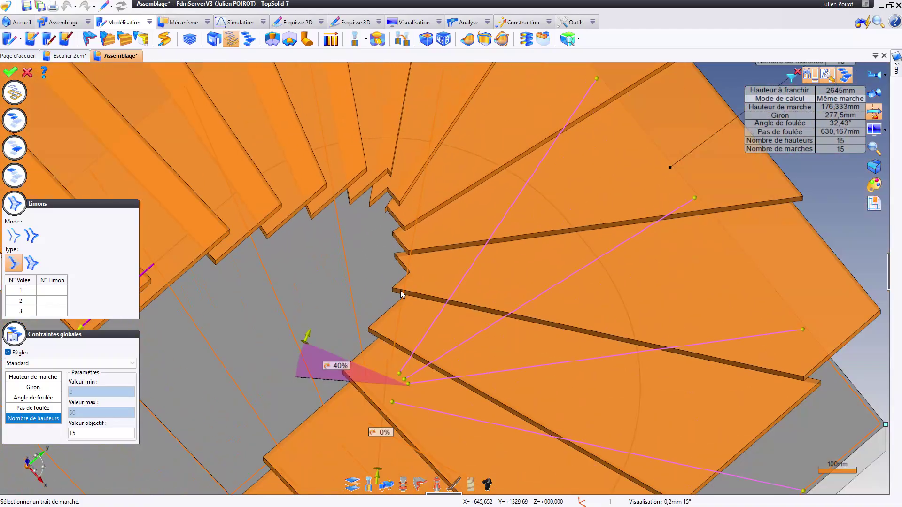
{"action": "left_click_drag", "start_coordinate": [401, 374], "coordinate": [403, 377]}
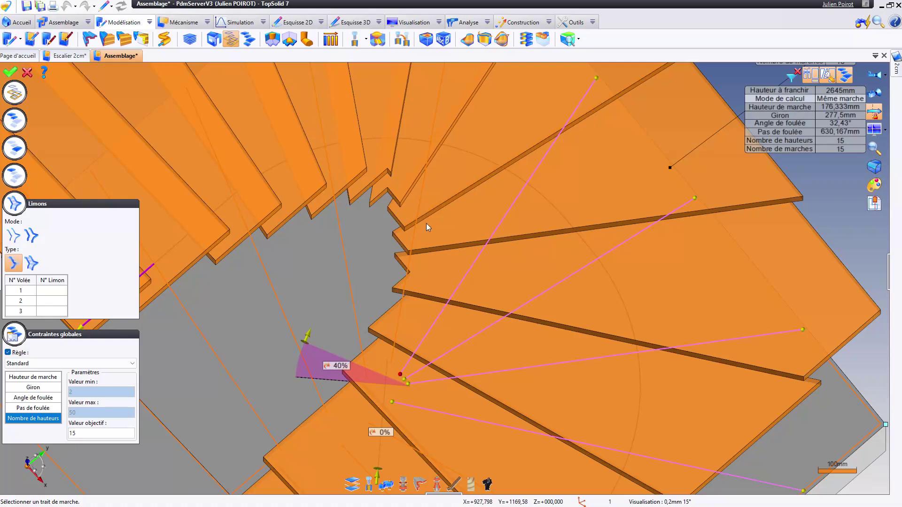
{"action": "scroll", "coordinate": [427, 224], "scroll_direction": "down", "scroll_amount": 2}
{"action": "middle_click_drag", "start_coordinate": [433, 229], "coordinate": [417, 198]}
{"action": "scroll", "coordinate": [417, 198], "scroll_direction": "down", "scroll_amount": 2}
{"action": "middle_click_drag", "start_coordinate": [461, 147], "coordinate": [419, 319]}
{"action": "middle_click_drag", "start_coordinate": [329, 124], "coordinate": [318, 177]}
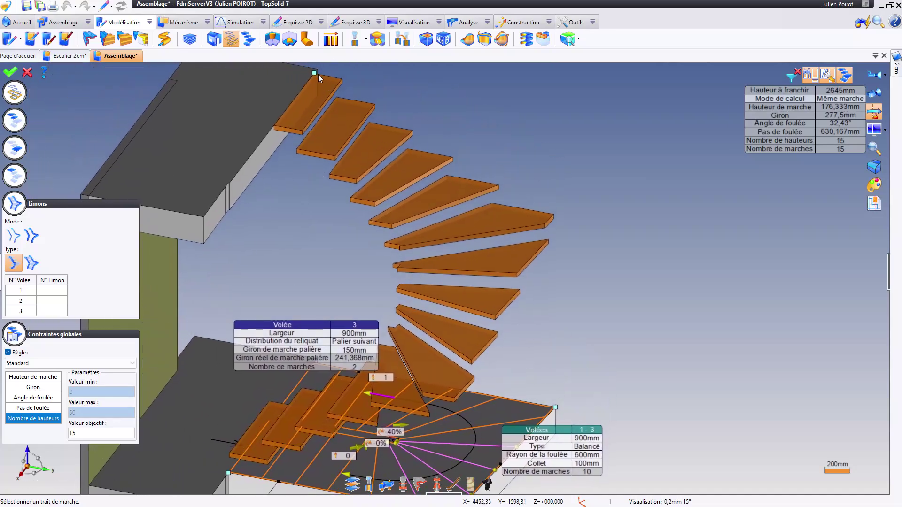
{"action": "scroll", "coordinate": [346, 111], "scroll_direction": "down", "scroll_amount": 2}
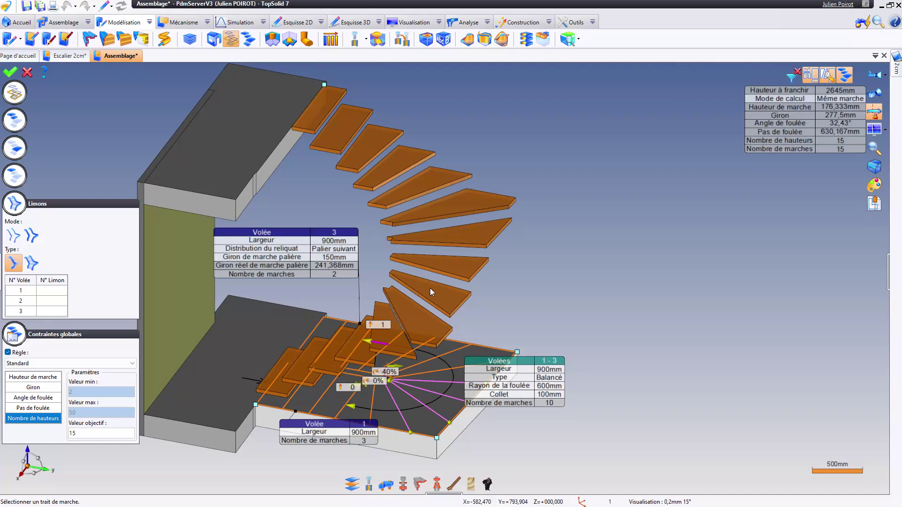
Step: Review flight 3's remainder distribution options (Distribution du reliquat) and the landing tread going (Giron de marche palière) setting
{"action": "left_click", "coordinate": [874, 74]}
{"action": "middle_click_drag", "start_coordinate": [349, 318], "coordinate": [385, 261]}
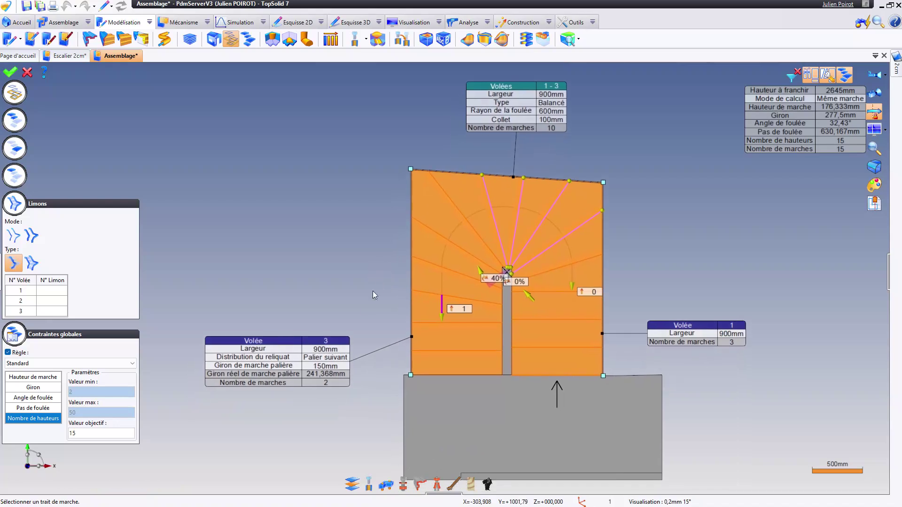
{"action": "left_click", "coordinate": [322, 360]}
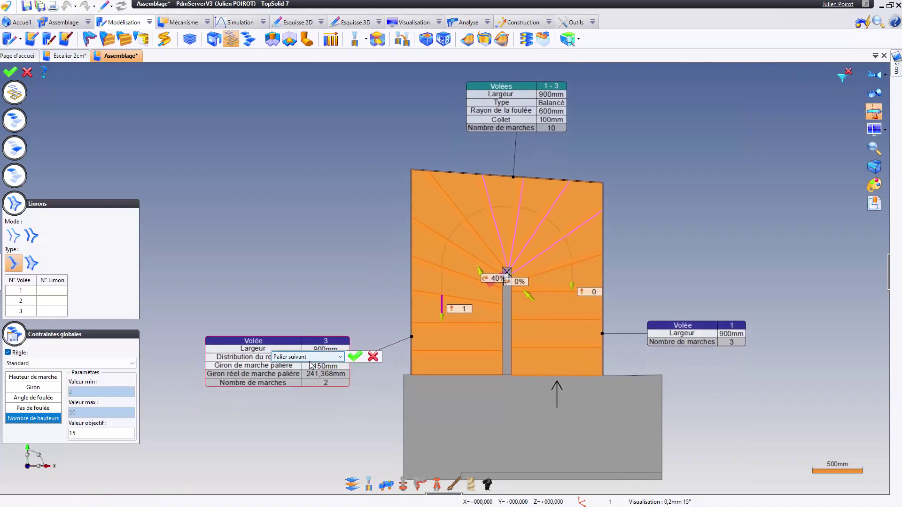
{"action": "left_click", "coordinate": [311, 359]}
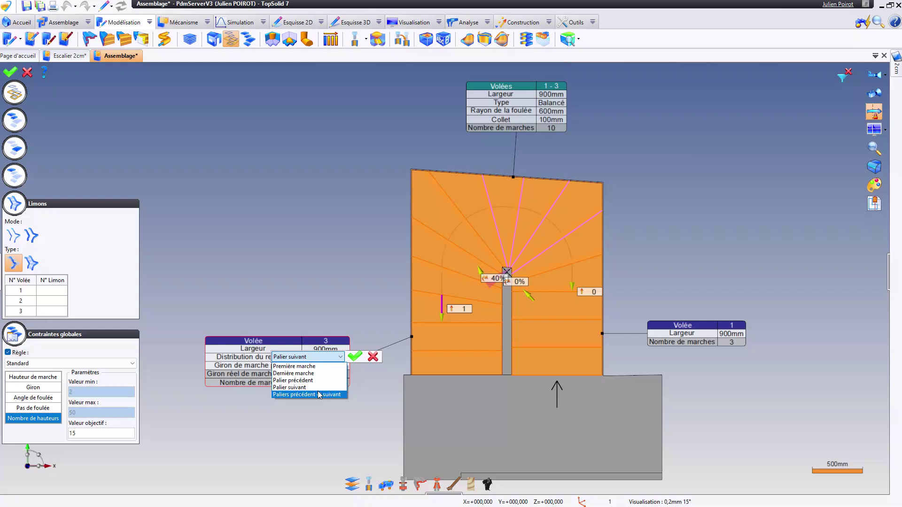
{"action": "left_click", "coordinate": [311, 388]}
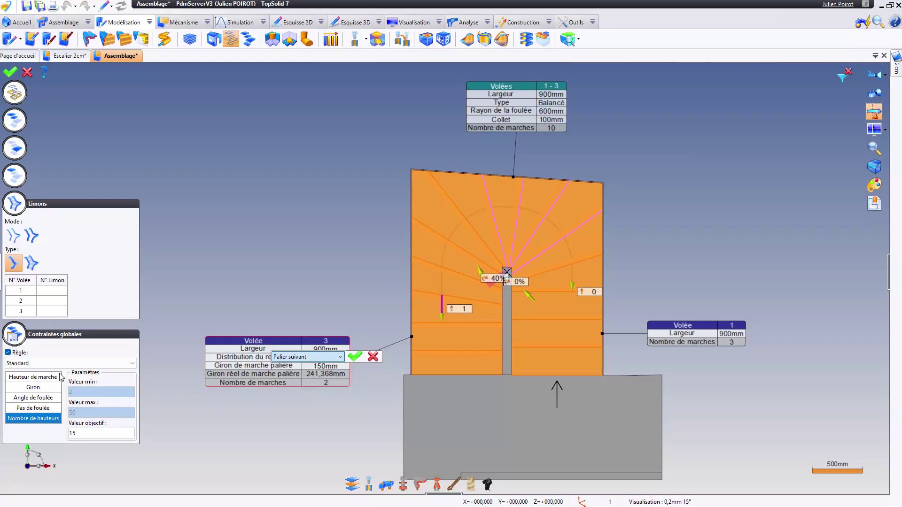
{"action": "left_click", "coordinate": [15, 180]}
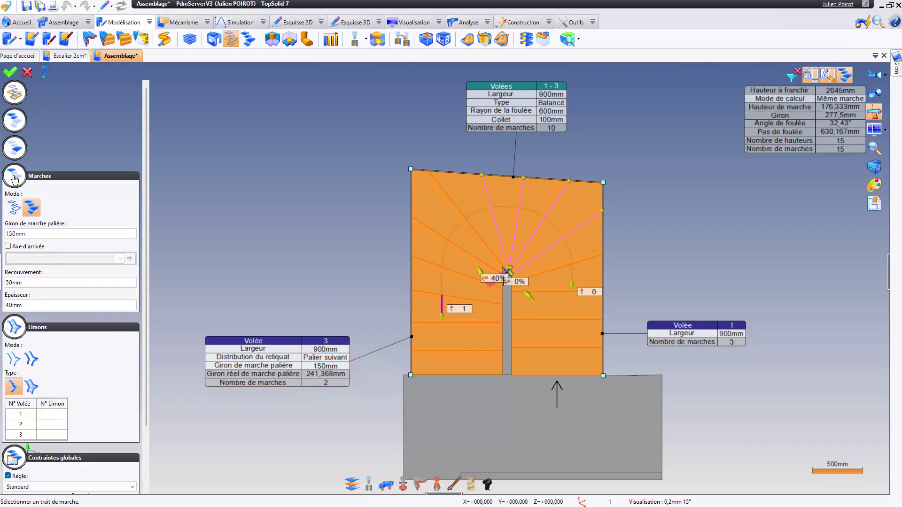
{"action": "left_click", "coordinate": [24, 234]}
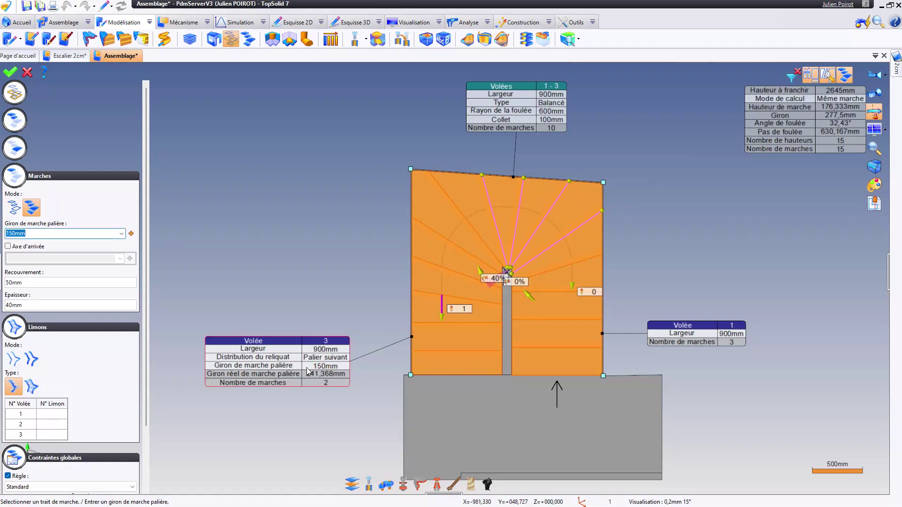
Step: Set flight 3's remainder distribution (Distribution du reliquat) to Palier précédent
{"action": "left_click", "coordinate": [322, 361]}
{"action": "left_click", "coordinate": [324, 358]}
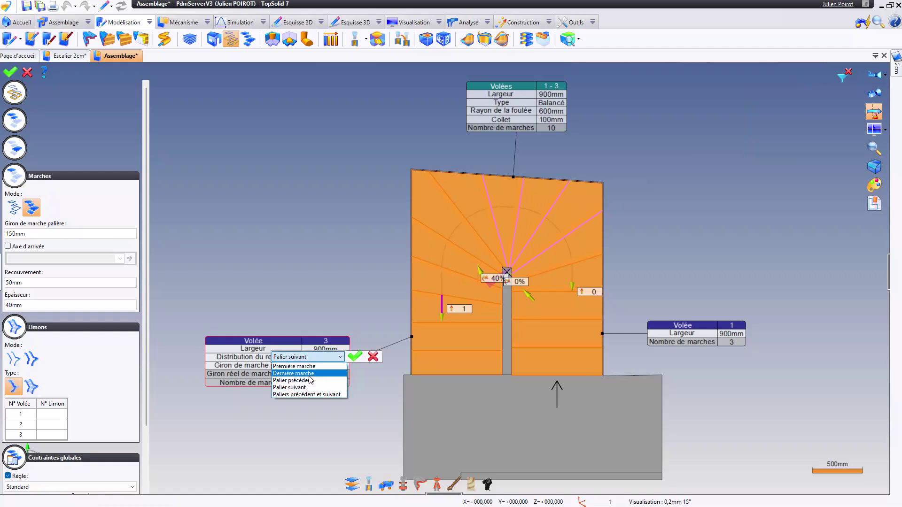
{"action": "left_click", "coordinate": [343, 385]}
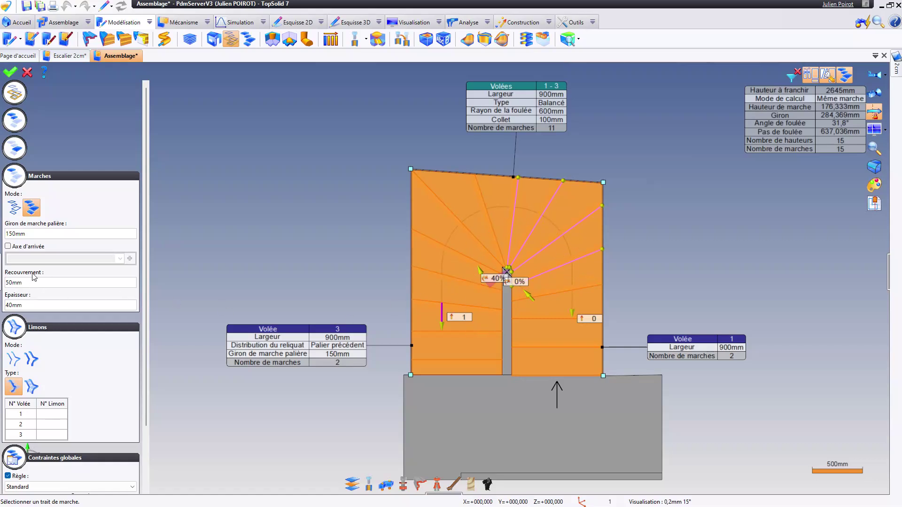
{"action": "left_click", "coordinate": [44, 234]}
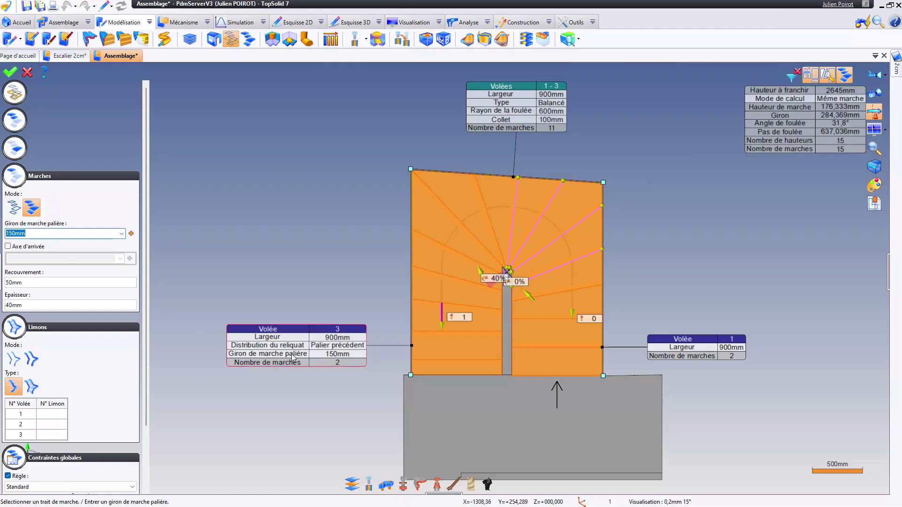
Step: Hide the building part (Pièces) and the flight labels and tread lines so that only the treads are displayed
{"action": "middle_click_drag", "start_coordinate": [467, 373], "coordinate": [394, 317]}
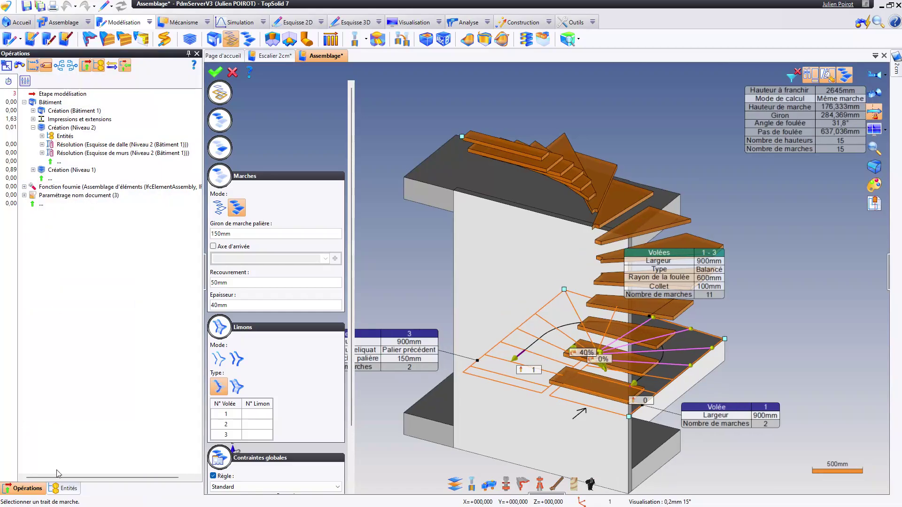
{"action": "left_click", "coordinate": [66, 488]}
{"action": "left_click", "coordinate": [4, 102]}
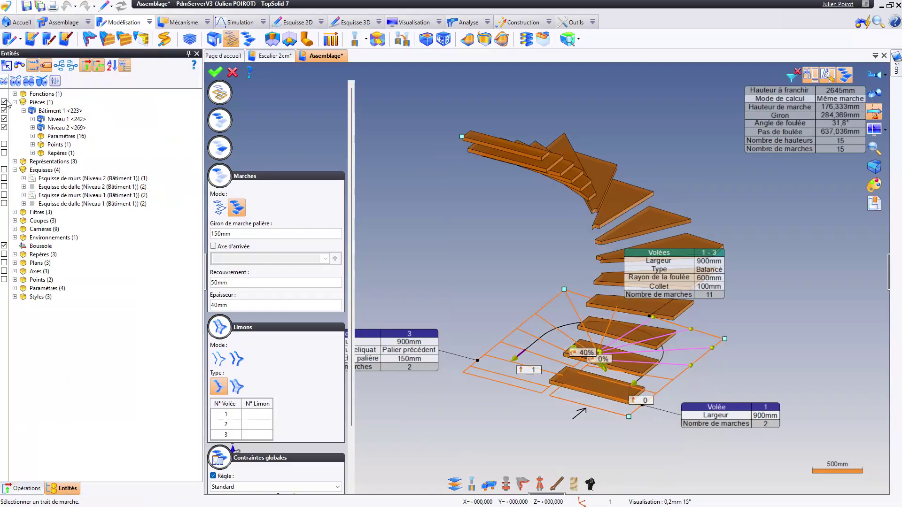
{"action": "left_click", "coordinate": [811, 76]}
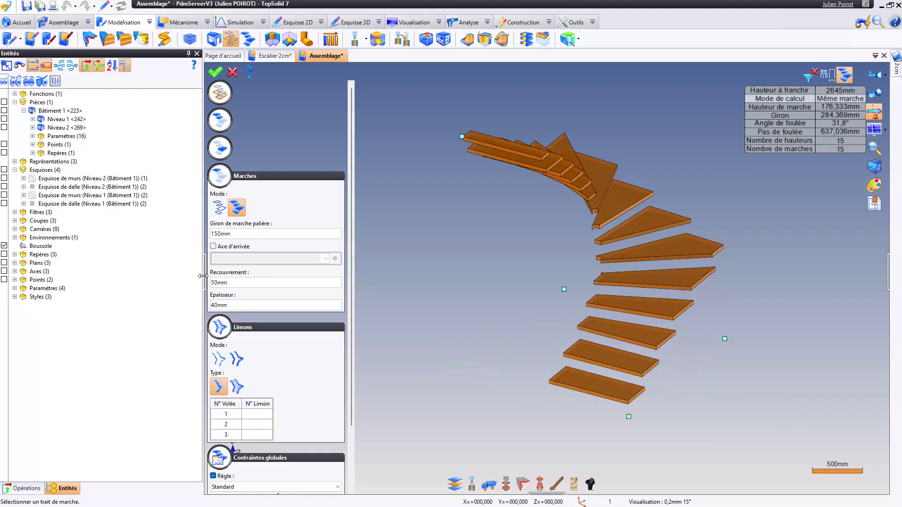
{"action": "middle_click_drag", "start_coordinate": [496, 308], "coordinate": [519, 301]}
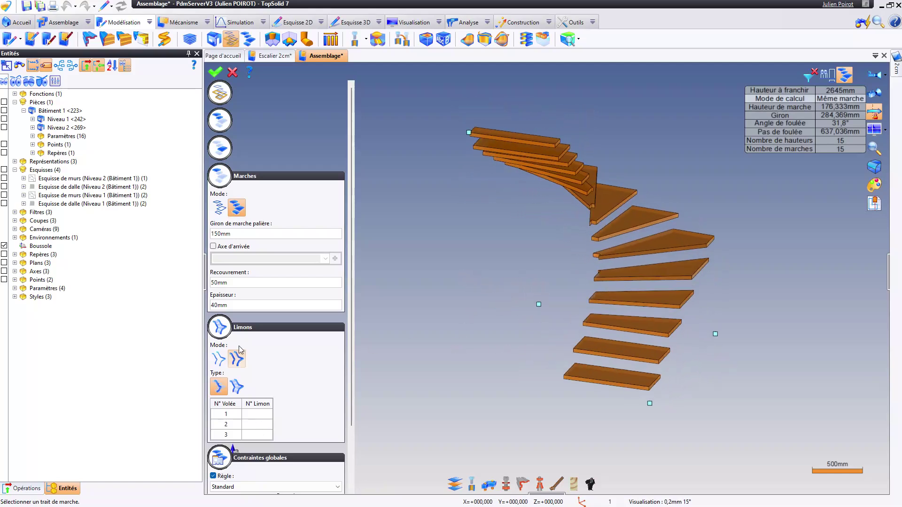
{"action": "left_click", "coordinate": [220, 177]}
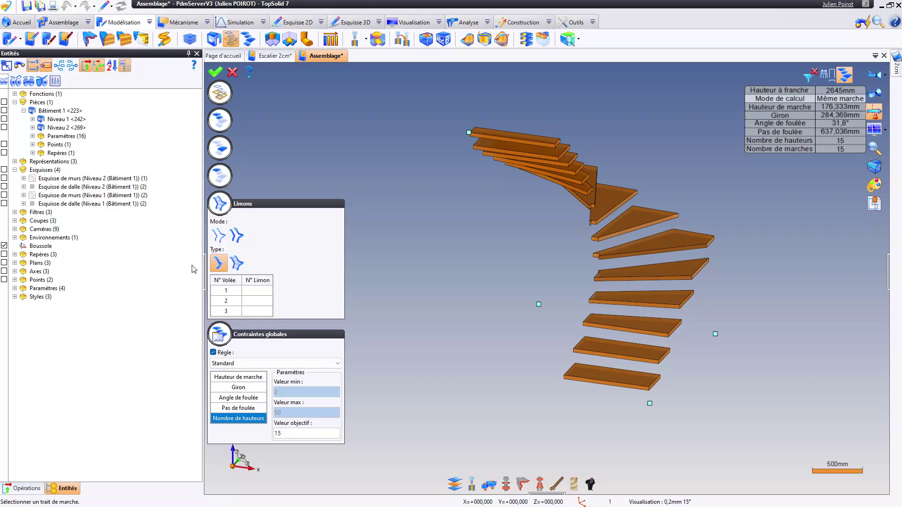
{"action": "left_click", "coordinate": [203, 274]}
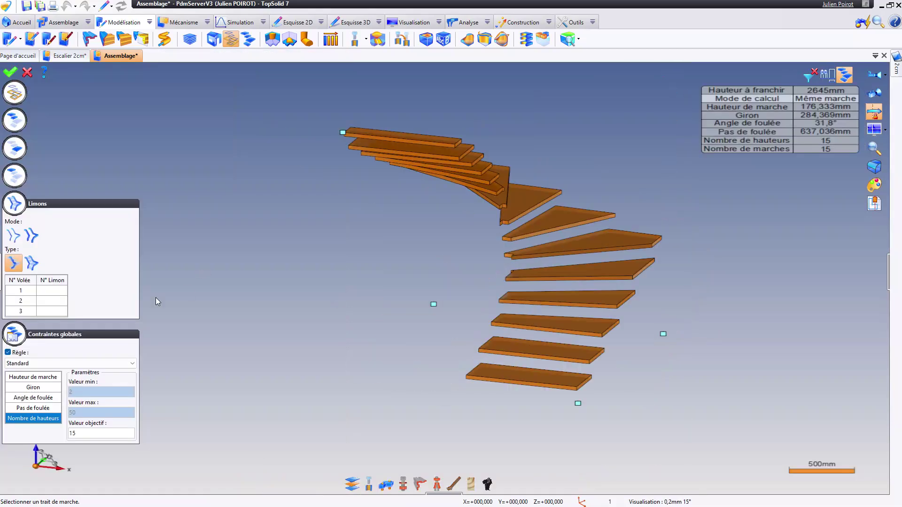
Step: Add a stringer (limon) to flight 1
{"action": "left_click", "coordinate": [60, 294]}
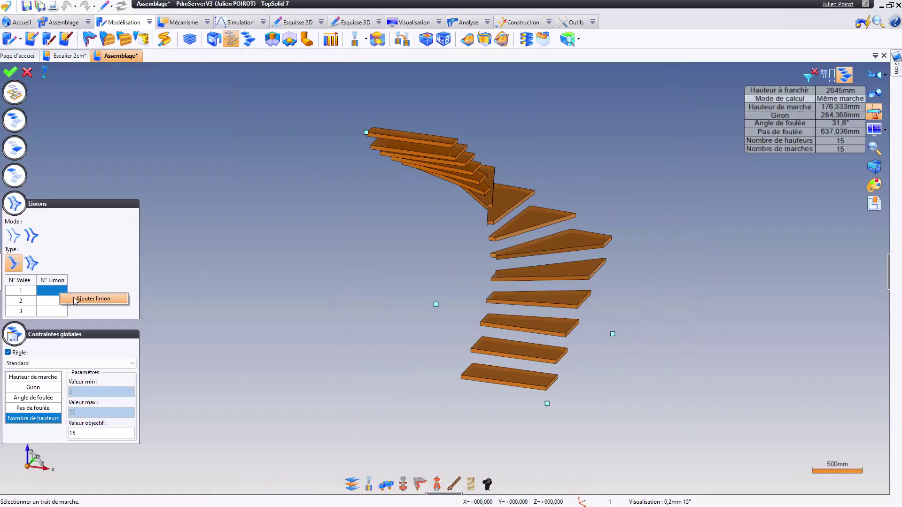
{"action": "left_click", "coordinate": [79, 301]}
{"action": "left_click", "coordinate": [512, 303]}
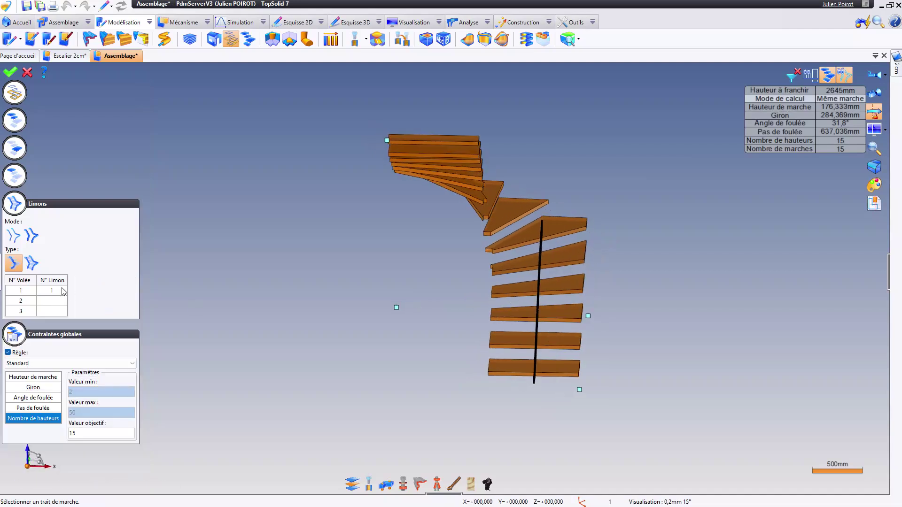
Step: Change the stringers to the side type that limits the treads, and set flight 1's stringer height to 250 mm
{"action": "left_click", "coordinate": [35, 265]}
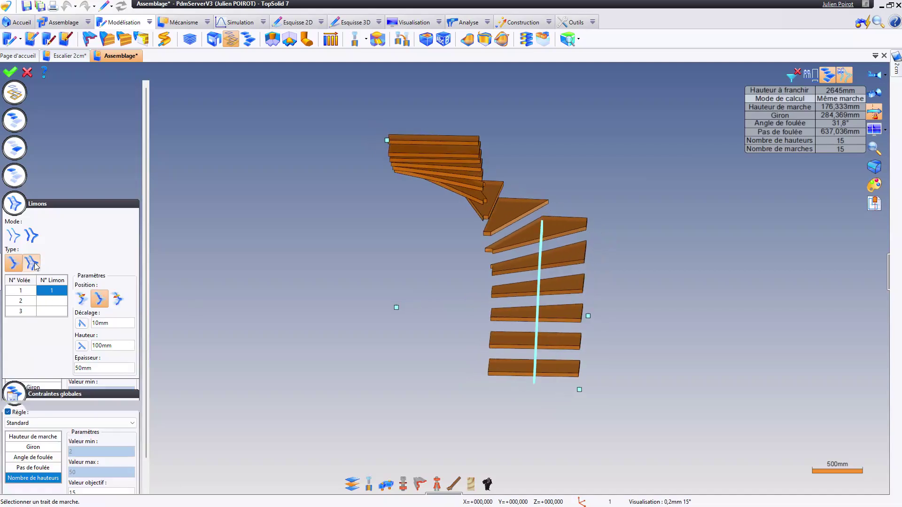
{"action": "left_click", "coordinate": [107, 369]}
{"action": "type", "text": "250"}
{"action": "key", "text": "Return"}
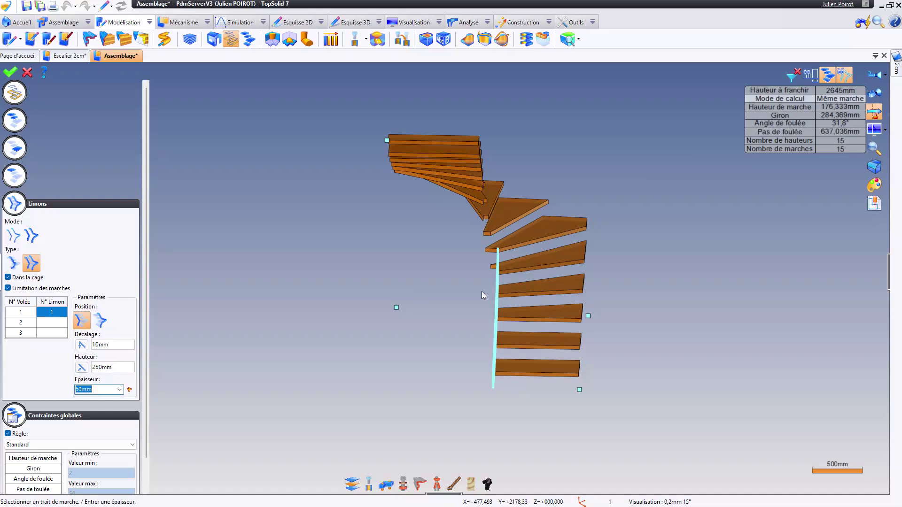
{"action": "middle_click_drag", "start_coordinate": [548, 288], "coordinate": [518, 294]}
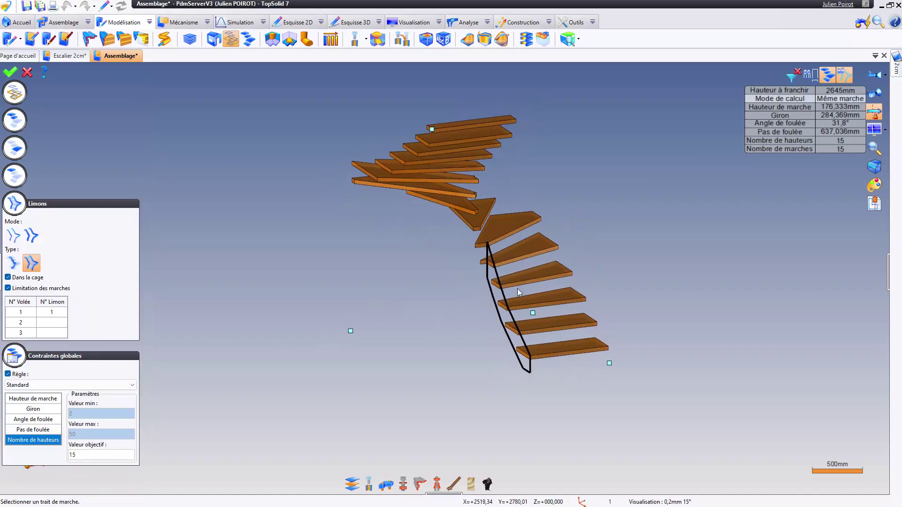
Step: Add one stringer each to flights 2 and 3 and inspect how they meet at the stairwell
{"action": "left_click", "coordinate": [52, 322]}
{"action": "right_click", "coordinate": [59, 324]}
{"action": "left_click", "coordinate": [78, 330]}
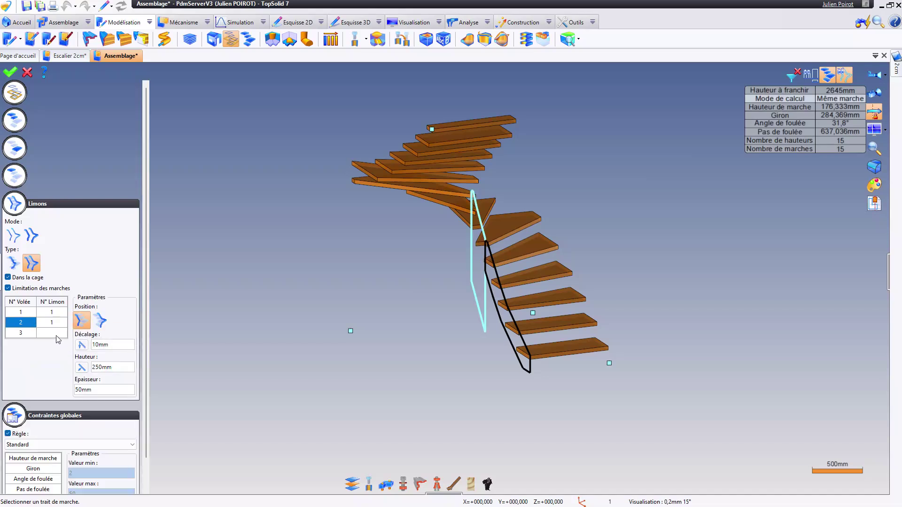
{"action": "left_click", "coordinate": [57, 339]}
{"action": "right_click", "coordinate": [57, 338]}
{"action": "left_click", "coordinate": [75, 342]}
{"action": "mouse_move", "coordinate": [490, 245]}
{"action": "middle_mouse_down"}
{"action": "mouse_move", "coordinate": [405, 238]}
{"action": "mouse_move", "coordinate": [484, 239]}
{"action": "middle_mouse_up"}
{"action": "scroll", "coordinate": [473, 212], "scroll_direction": "up", "scroll_amount": 5}
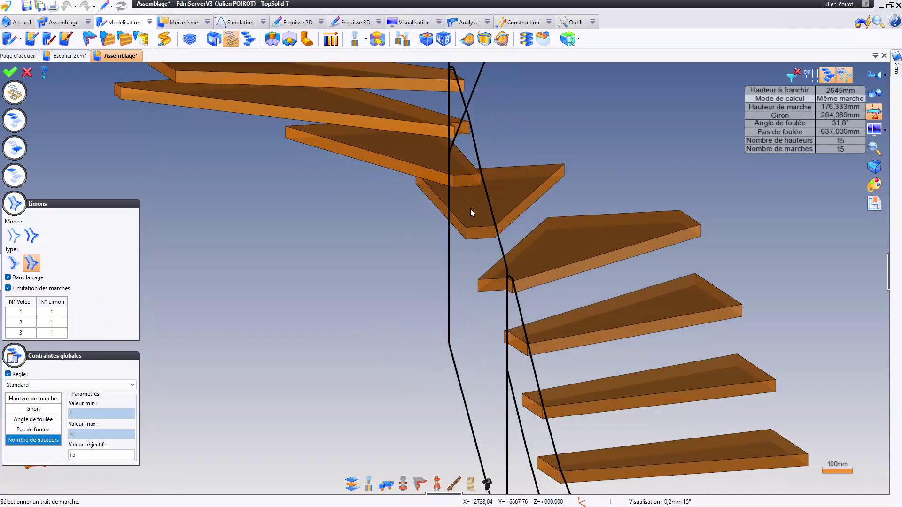
{"action": "scroll", "coordinate": [473, 212], "scroll_direction": "down", "scroll_amount": 2}
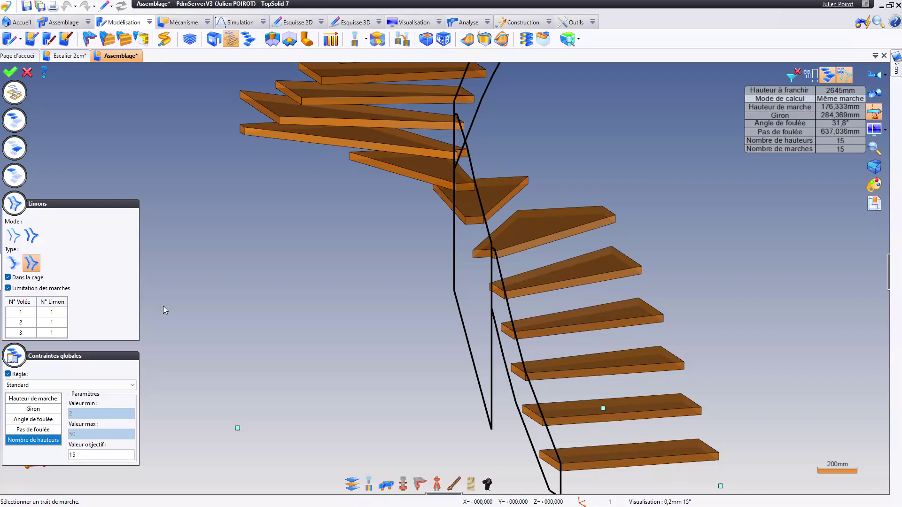
Step: Set the height of flight 2's stringer to 100 mm
{"action": "left_click", "coordinate": [59, 323]}
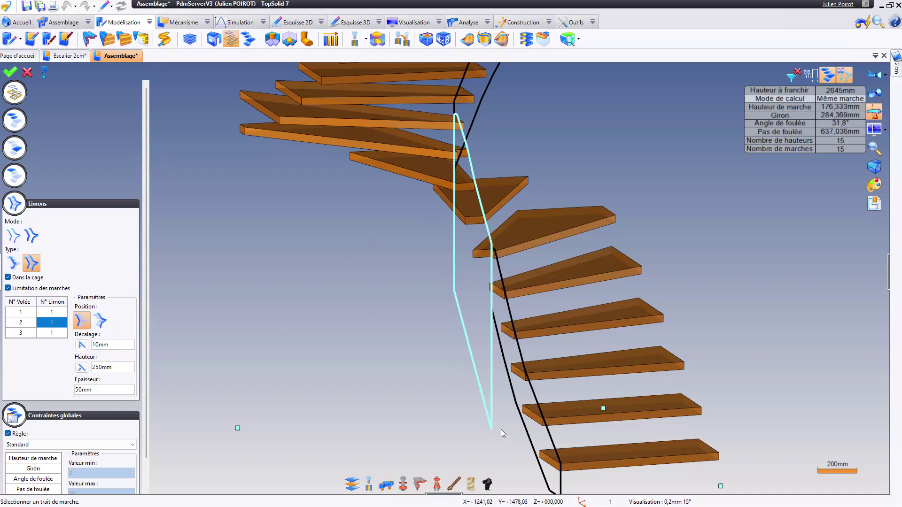
{"action": "left_click", "coordinate": [109, 368]}
{"action": "type", "text": "1"}
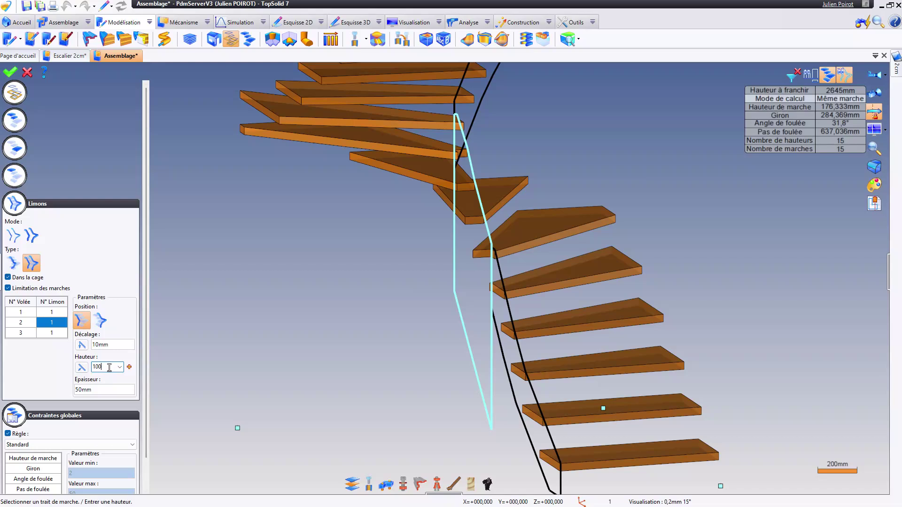
{"action": "type", "text": "00"}
{"action": "key", "text": "Tab"}
{"action": "key", "text": "Return"}
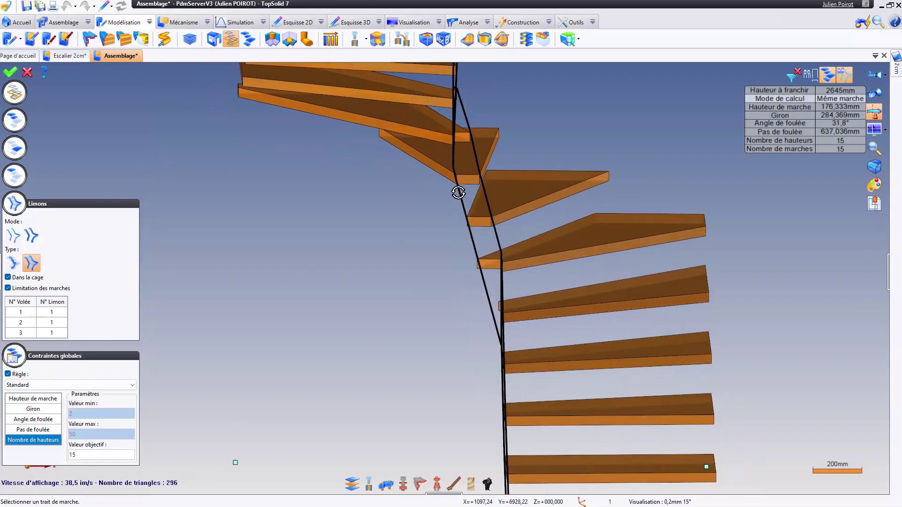
Step: Set the height of flight 2's stringer to 120 mm and validate the staircase definition
{"action": "left_click", "coordinate": [51, 324]}
{"action": "left_click", "coordinate": [113, 368]}
{"action": "type", "text": "120"}
{"action": "key", "text": "Tab"}
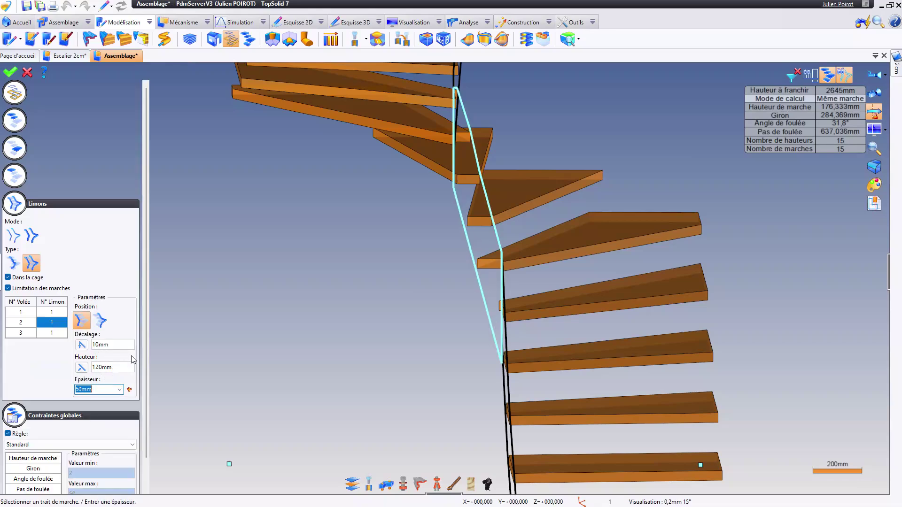
{"action": "key", "text": "Return"}
{"action": "middle_click_drag", "start_coordinate": [489, 248], "coordinate": [508, 247]}
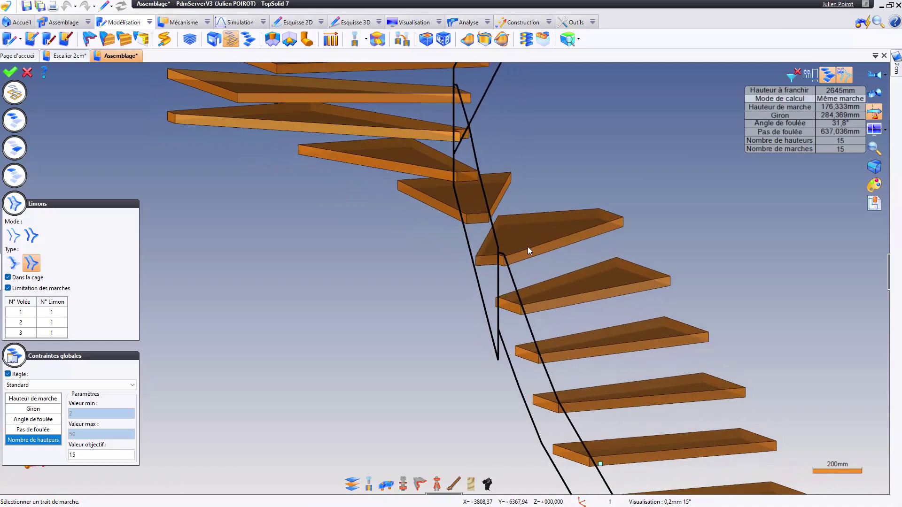
{"action": "scroll", "coordinate": [531, 252], "scroll_direction": "up", "scroll_amount": 3}
{"action": "scroll", "coordinate": [421, 280], "scroll_direction": "down", "scroll_amount": 2}
{"action": "key", "text": "Return"}
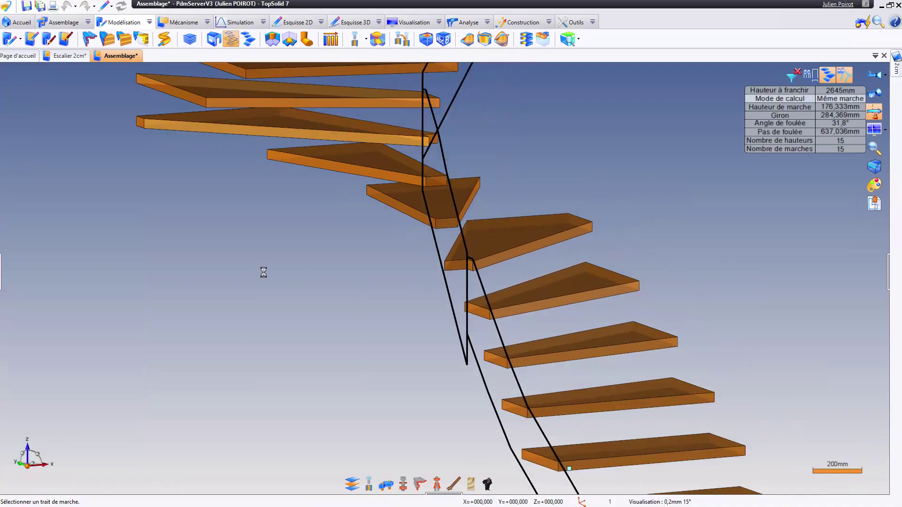
Step: Examine how the stringer outlines of flights 1 and 2 meet along the inner ends of the treads
{"action": "middle_click_drag", "start_coordinate": [472, 281], "coordinate": [477, 345]}
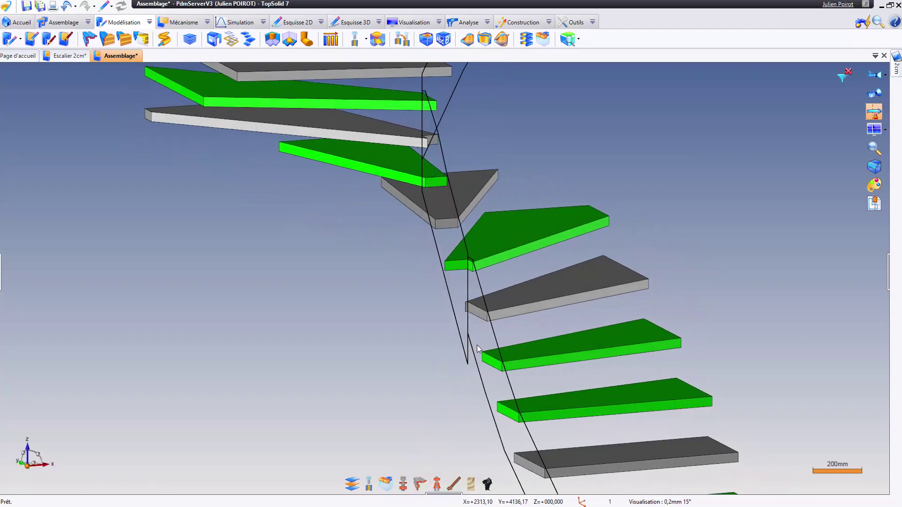
{"action": "scroll", "coordinate": [465, 341], "scroll_direction": "up", "scroll_amount": 3}
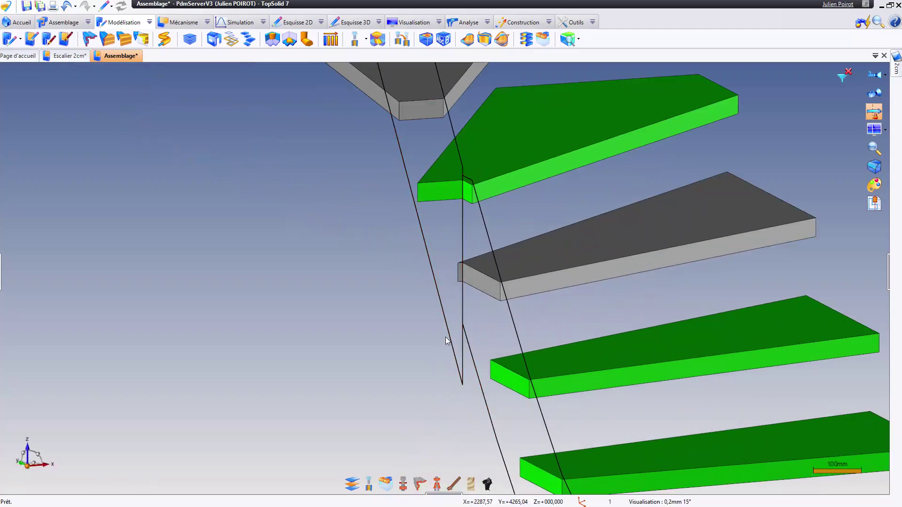
{"action": "scroll", "coordinate": [437, 284], "scroll_direction": "down", "scroll_amount": 2}
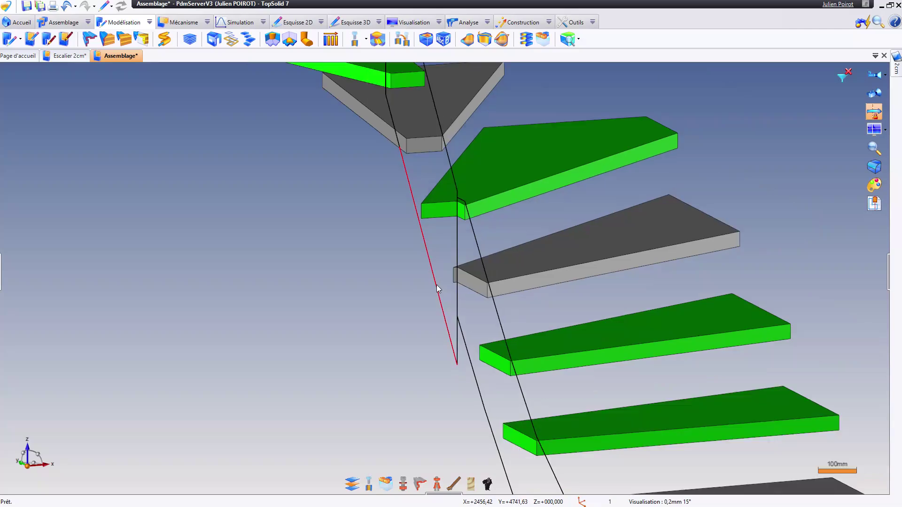
{"action": "mouse_move", "coordinate": [443, 259]}
{"action": "middle_mouse_down"}
{"action": "mouse_move", "coordinate": [419, 259]}
{"action": "mouse_move", "coordinate": [492, 243]}
{"action": "mouse_move", "coordinate": [453, 283]}
{"action": "mouse_move", "coordinate": [453, 352]}
{"action": "mouse_move", "coordinate": [473, 356]}
{"action": "mouse_move", "coordinate": [451, 262]}
{"action": "mouse_move", "coordinate": [417, 238]}
{"action": "mouse_move", "coordinate": [256, 246]}
{"action": "mouse_move", "coordinate": [461, 256]}
{"action": "mouse_move", "coordinate": [458, 265]}
{"action": "middle_mouse_up"}
{"action": "scroll", "coordinate": [419, 259], "scroll_direction": "down", "scroll_amount": 3}
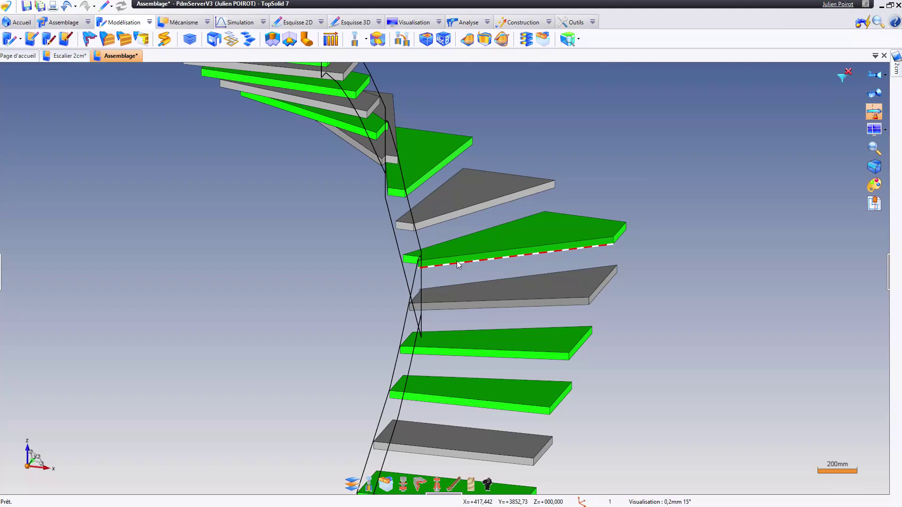